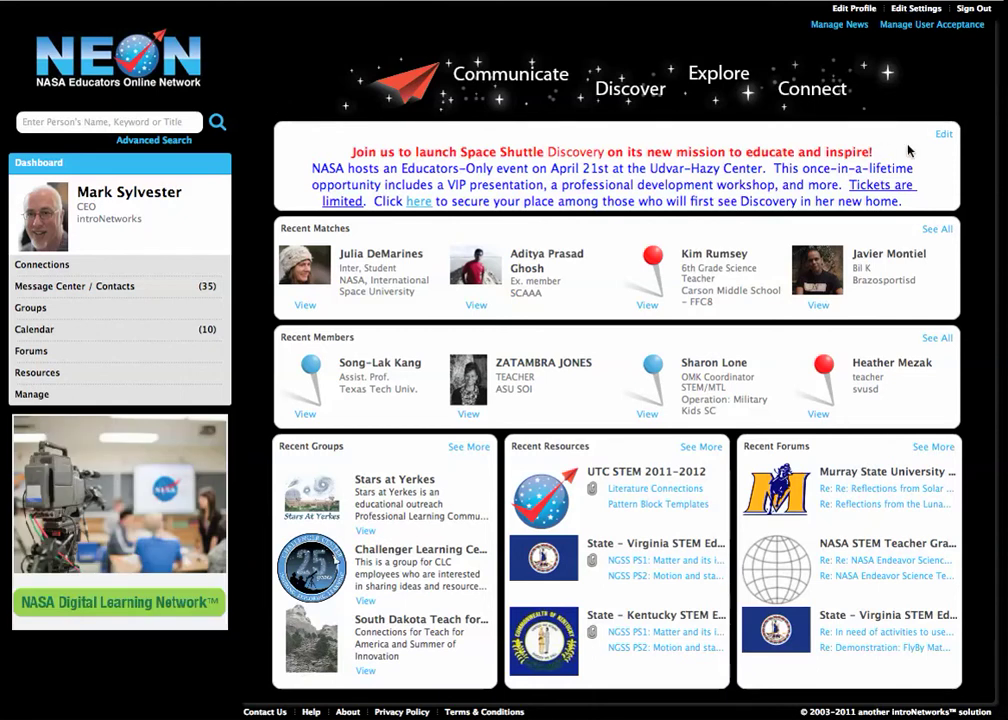
Open the dashboard news announcement for editing, review its text to the end, and close it without saving
click(942, 137)
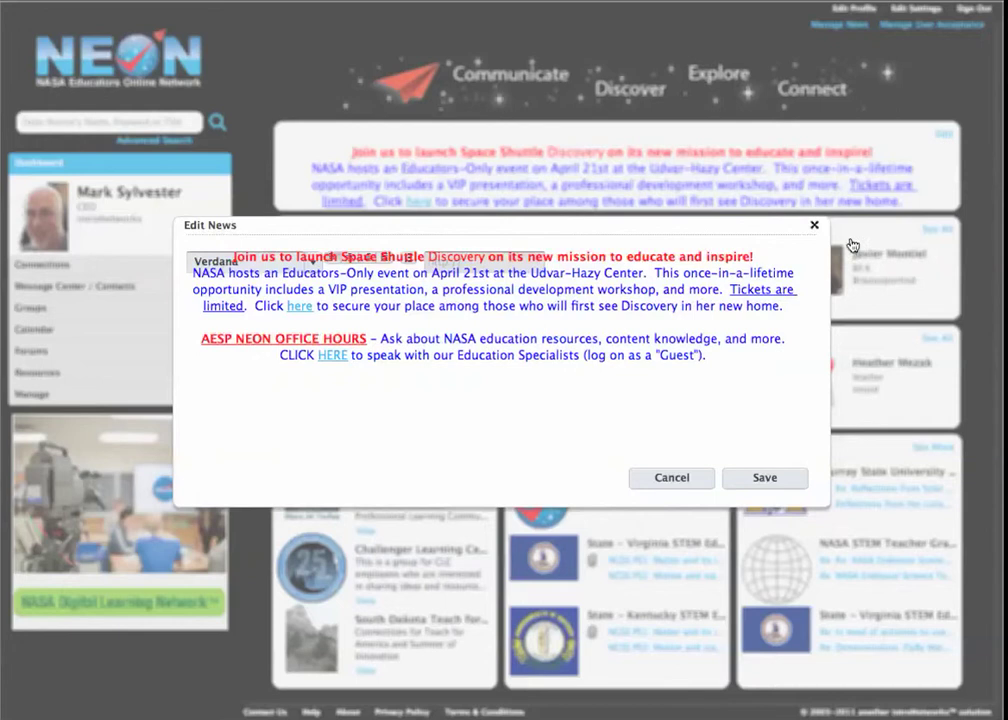
drag(858, 322, 845, 421)
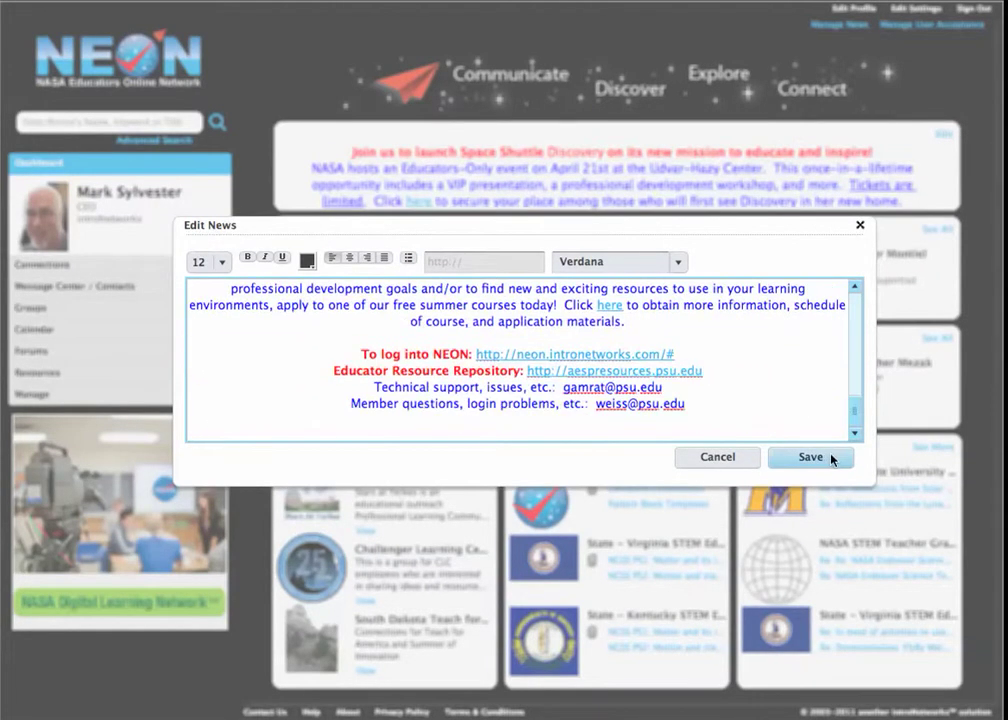
click(859, 228)
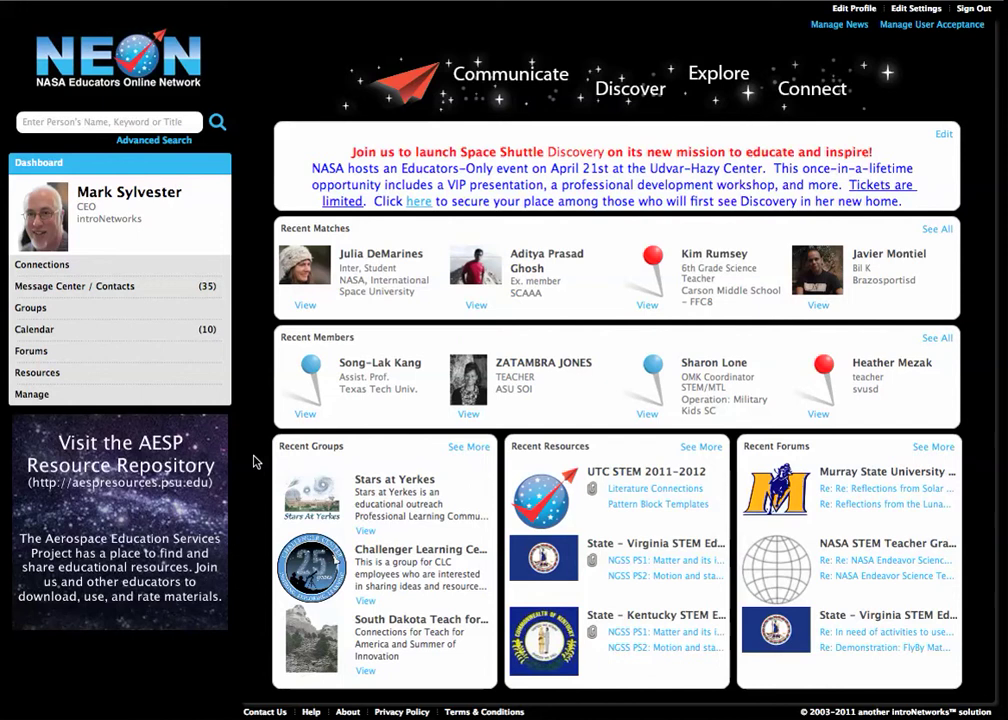
In the management reports, view System Usage Statistics and look through the ranking types offered by the Users report
click(77, 400)
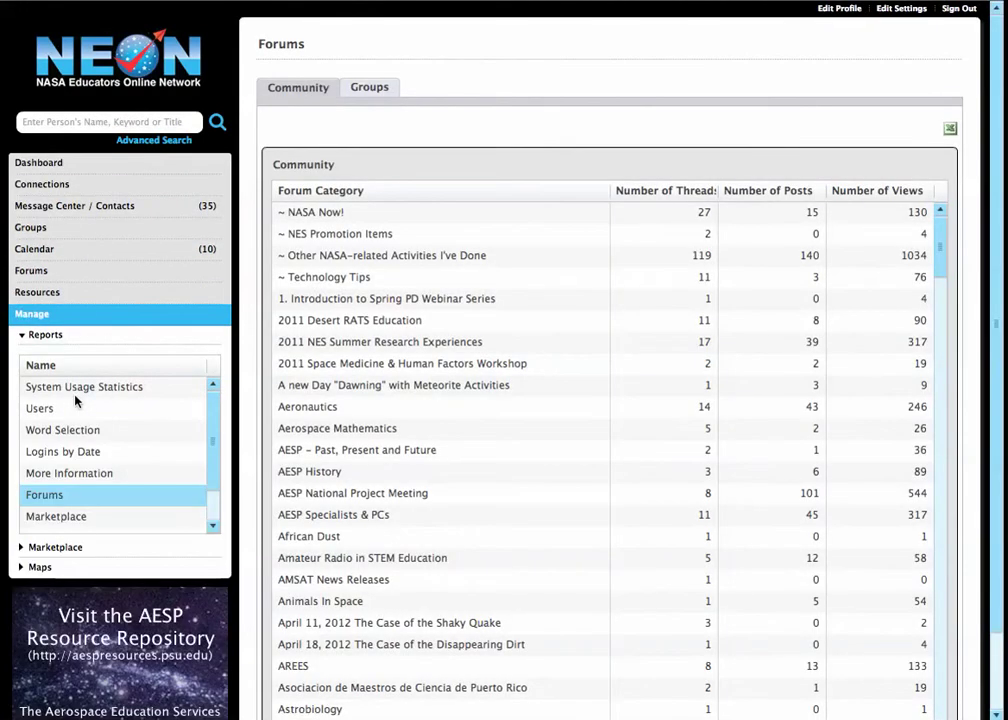
click(84, 388)
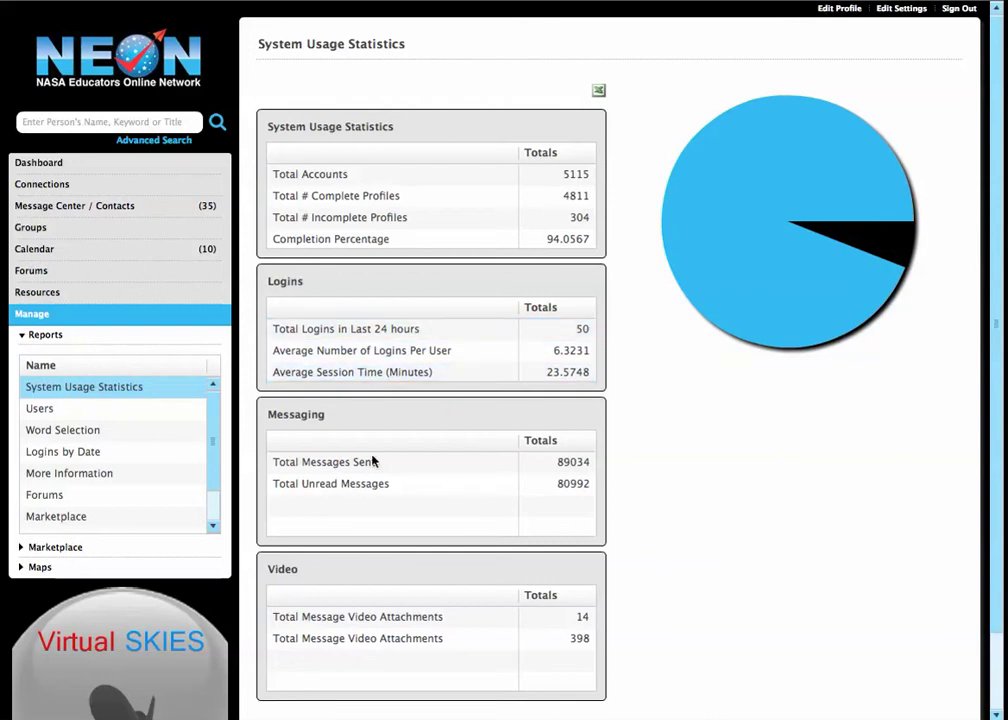
click(176, 410)
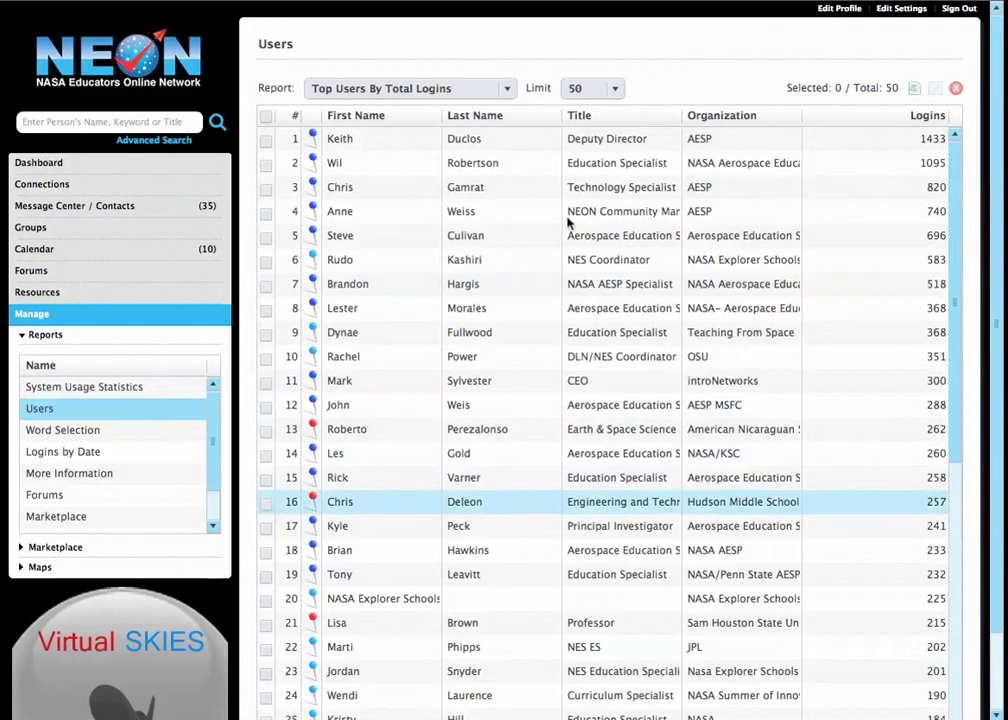
click(503, 86)
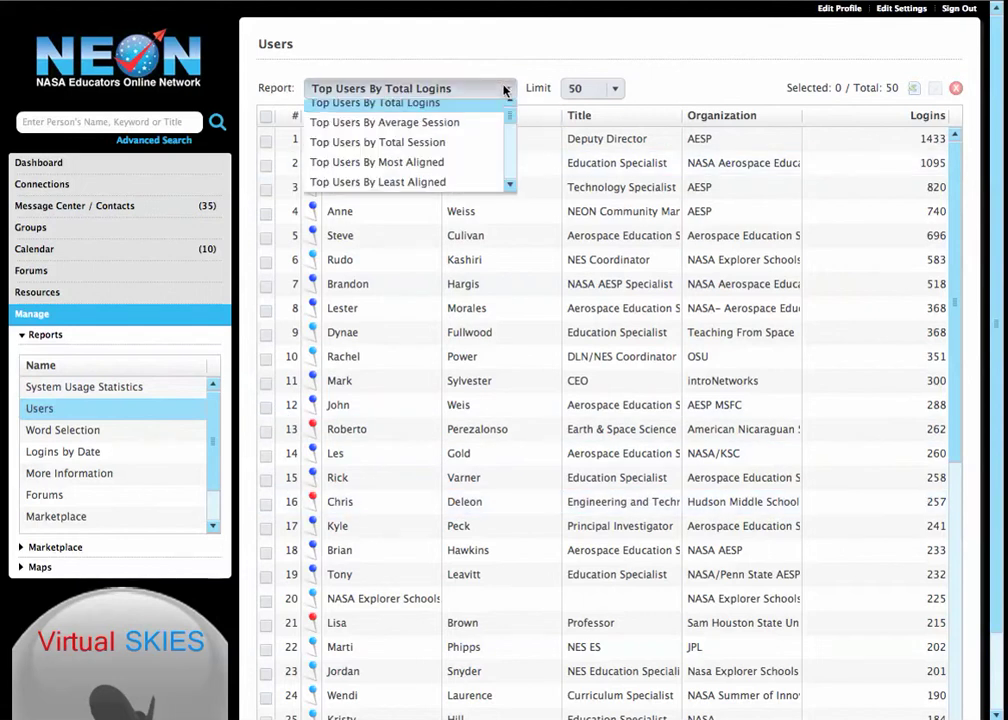
scroll(512, 122, down, 1)
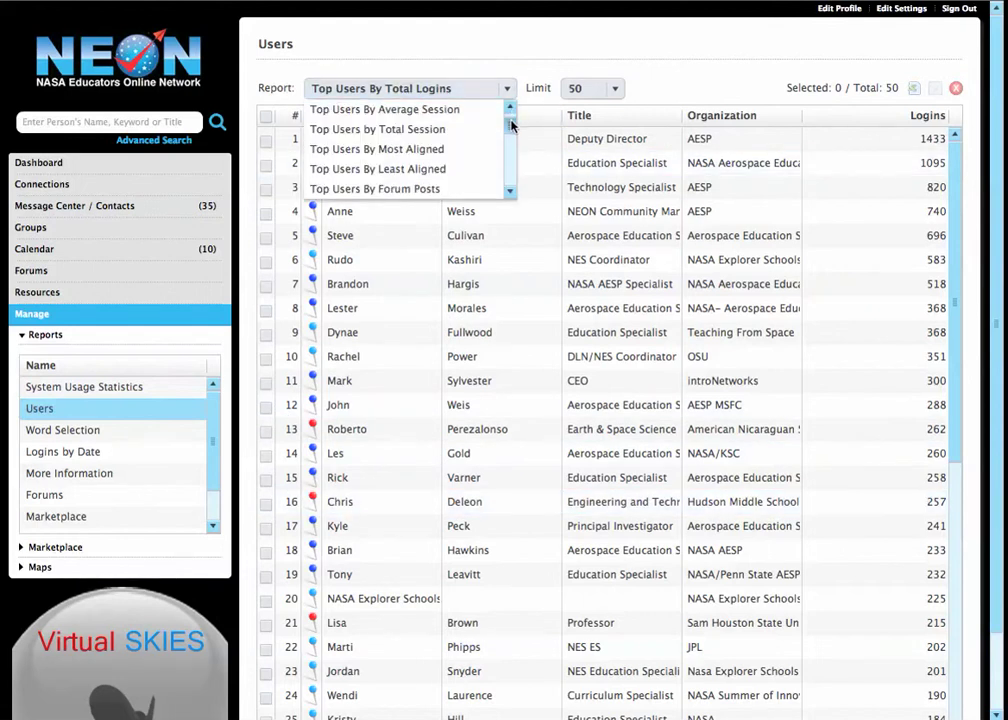
scroll(512, 128, down, 2)
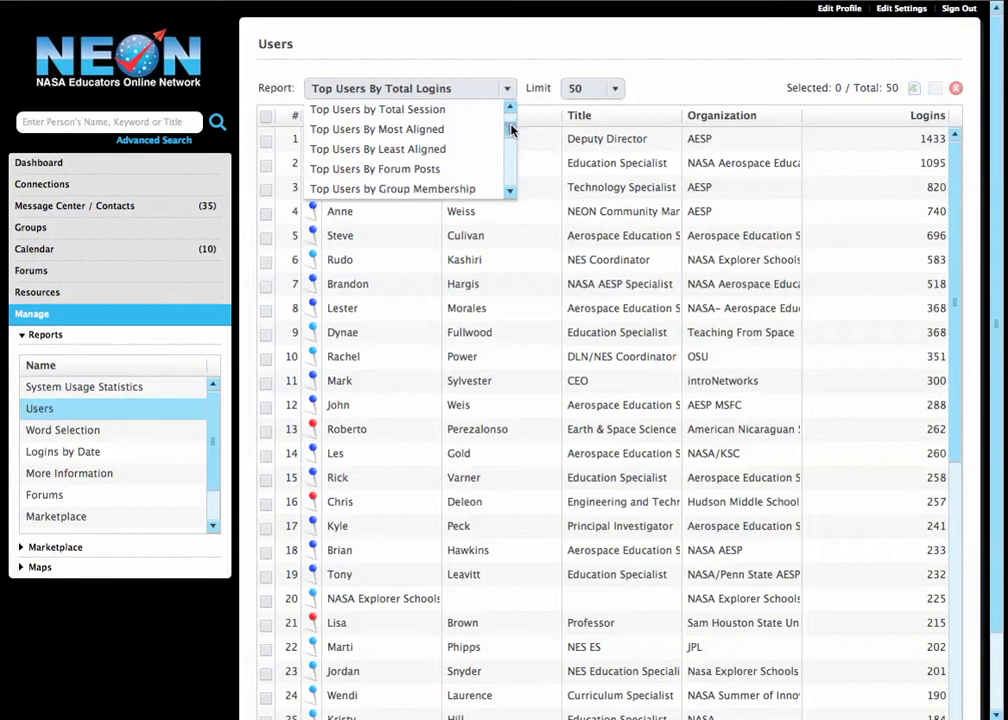
drag(510, 134, 510, 108)
click(454, 54)
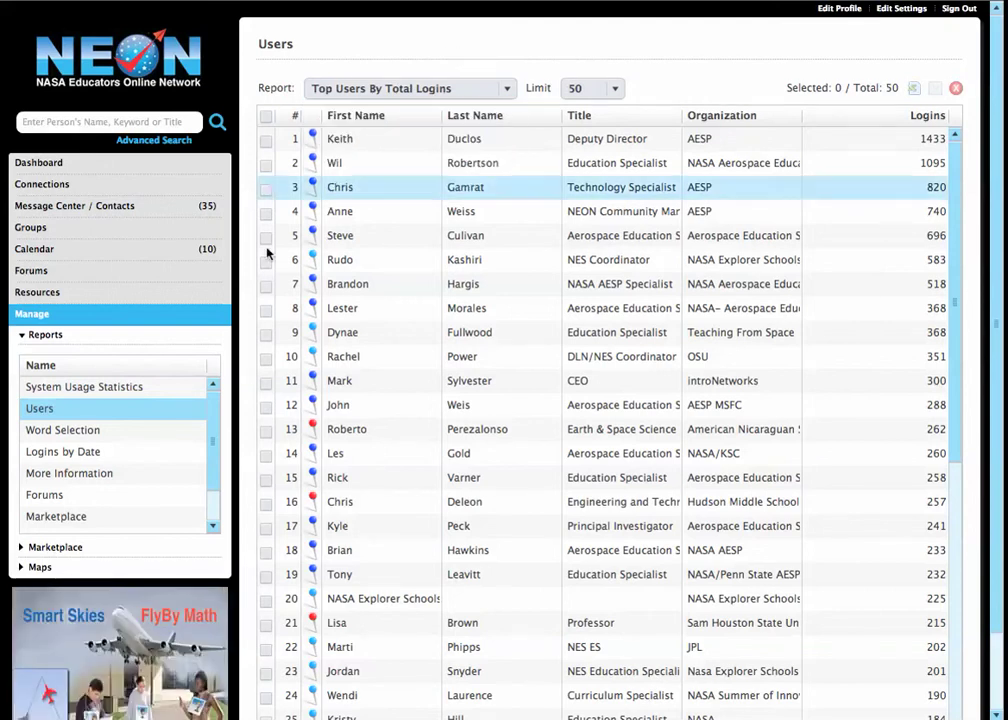
Open the Word Selection report and examine the top tags cloud and its table of selection counts
click(60, 452)
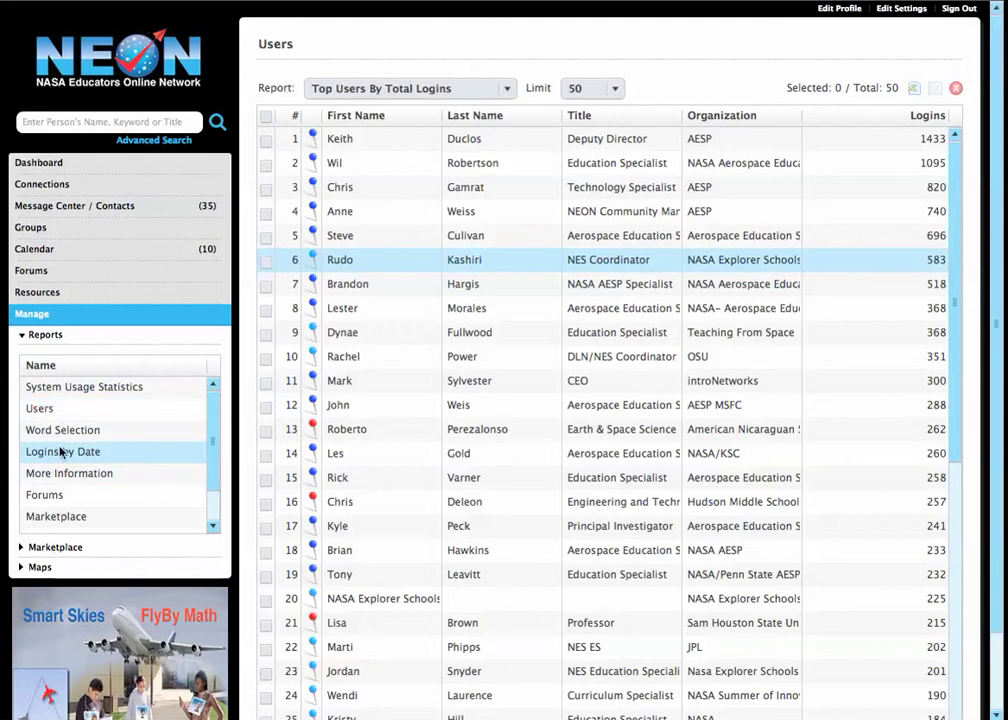
click(62, 430)
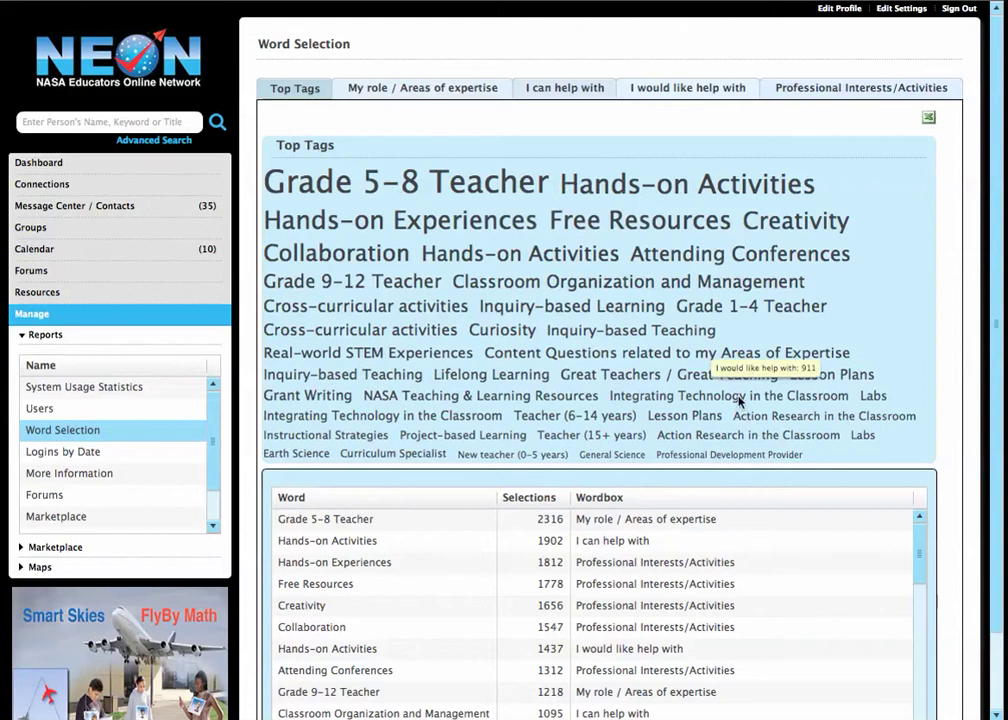
drag(923, 543, 929, 614)
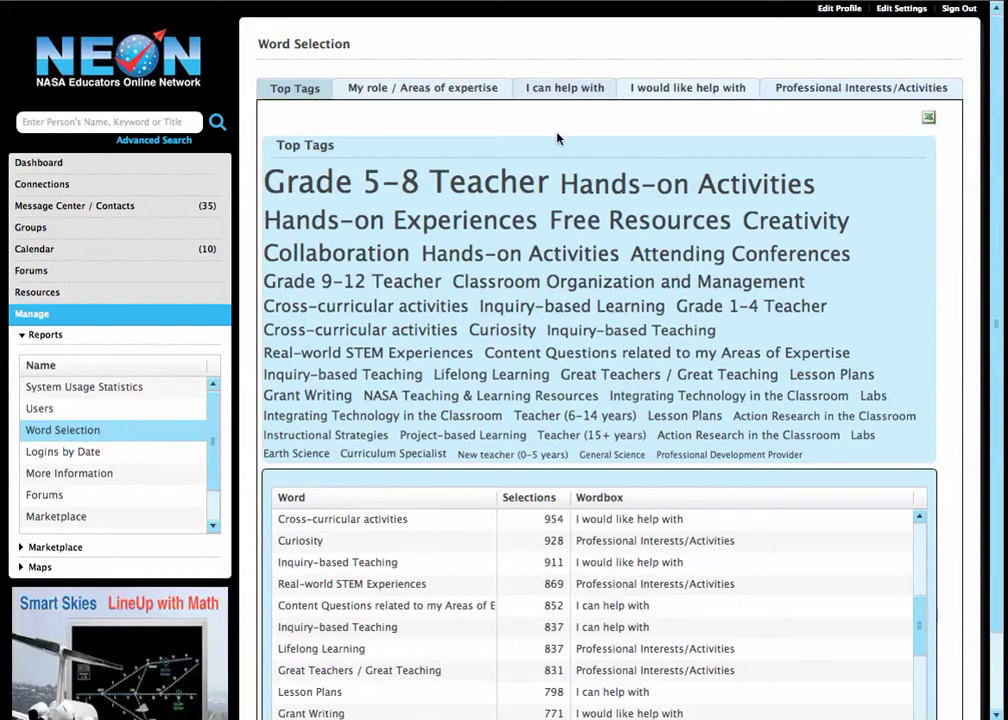
mouse_move(605, 455)
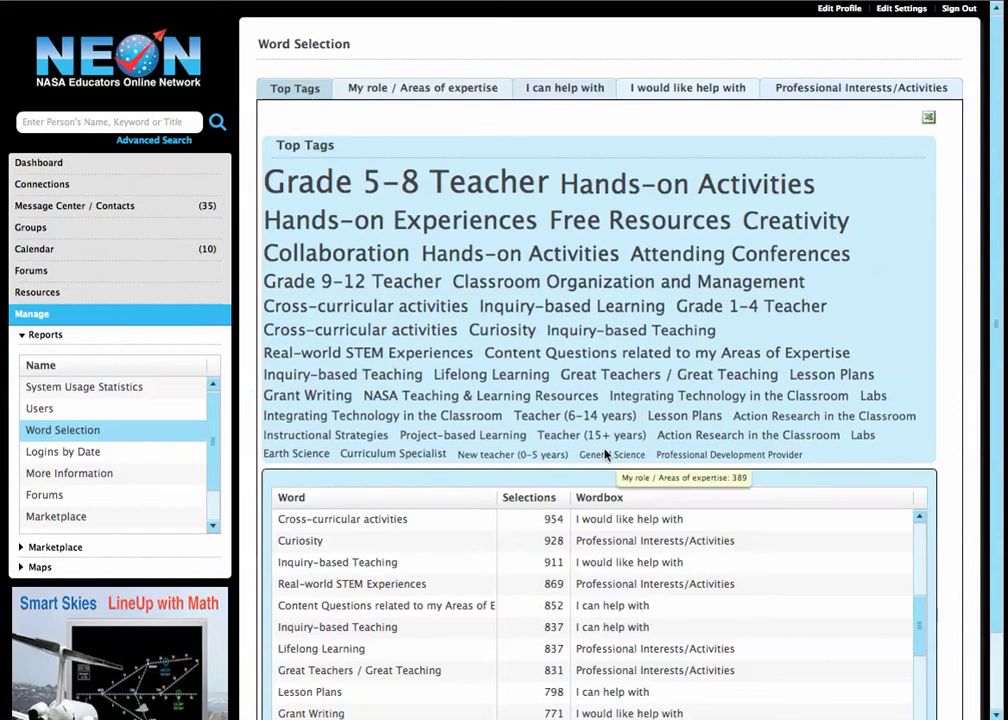
mouse_move(582, 234)
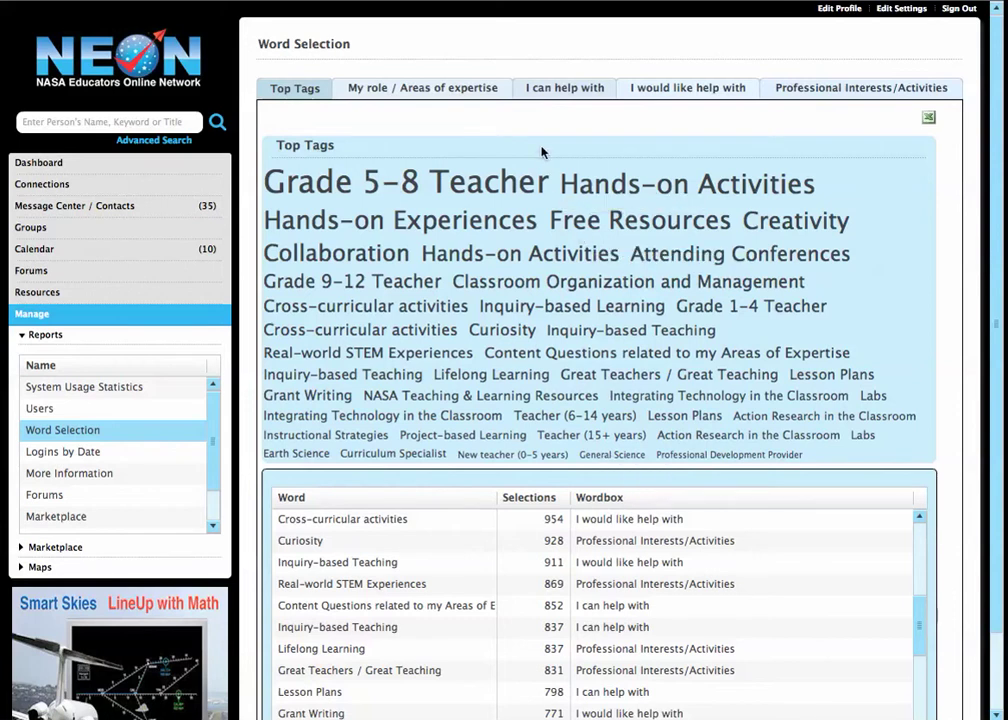
Open the Logins by Date report and drill down into the individual logins of 03/15/2012
click(152, 457)
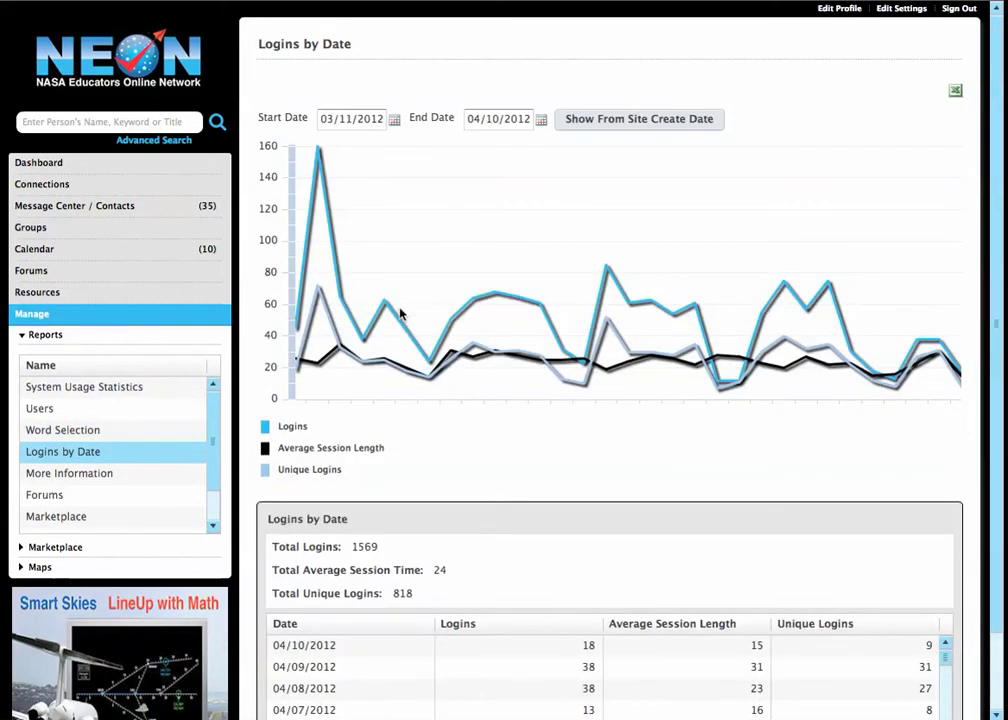
mouse_move(383, 305)
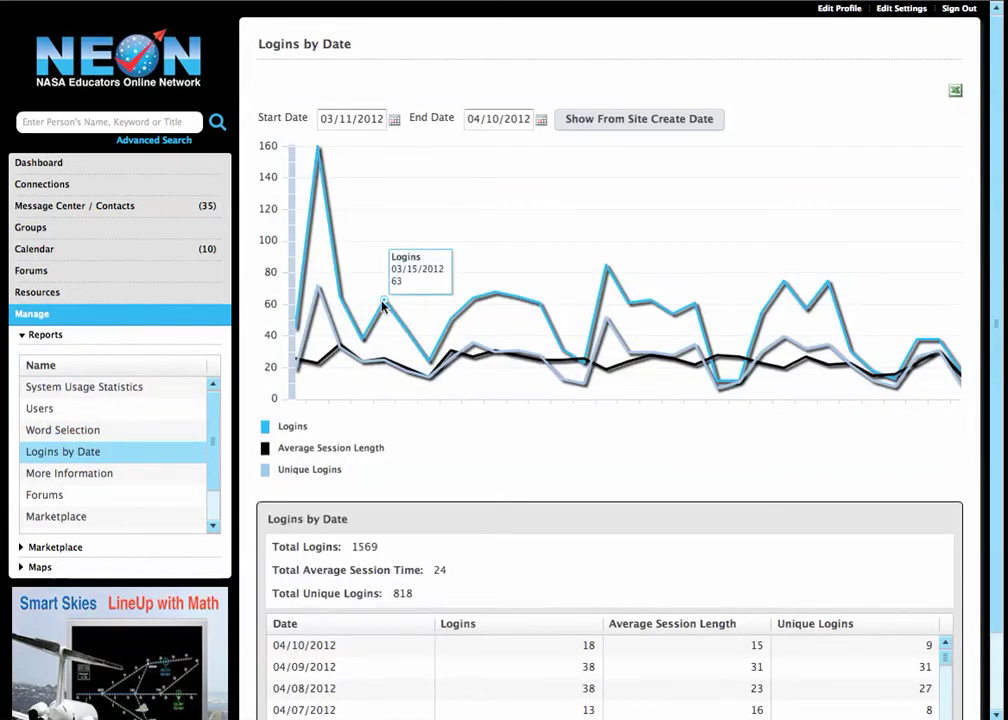
click(383, 305)
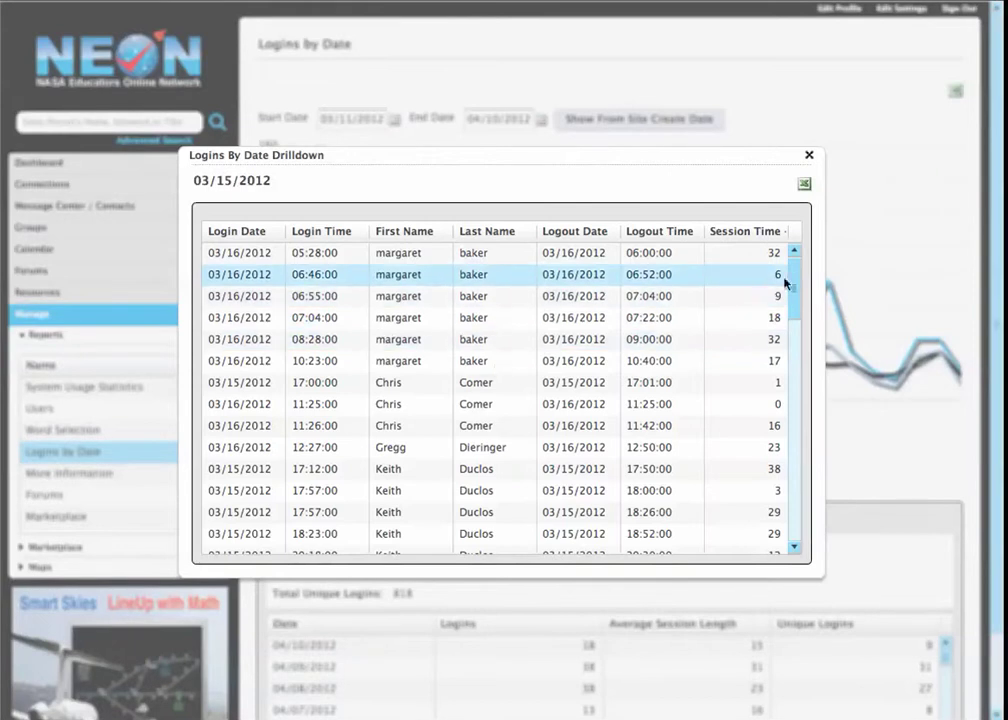
drag(796, 290, 793, 511)
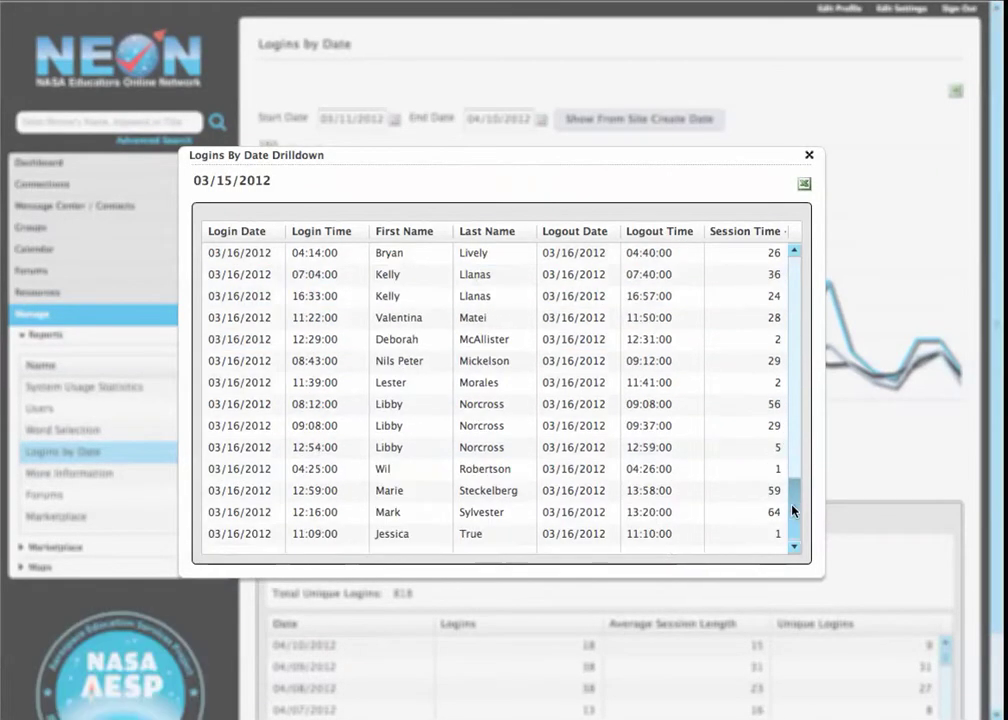
Sort the 03/15/2012 login list by session time, reverse the order, and close the drilldown
click(781, 232)
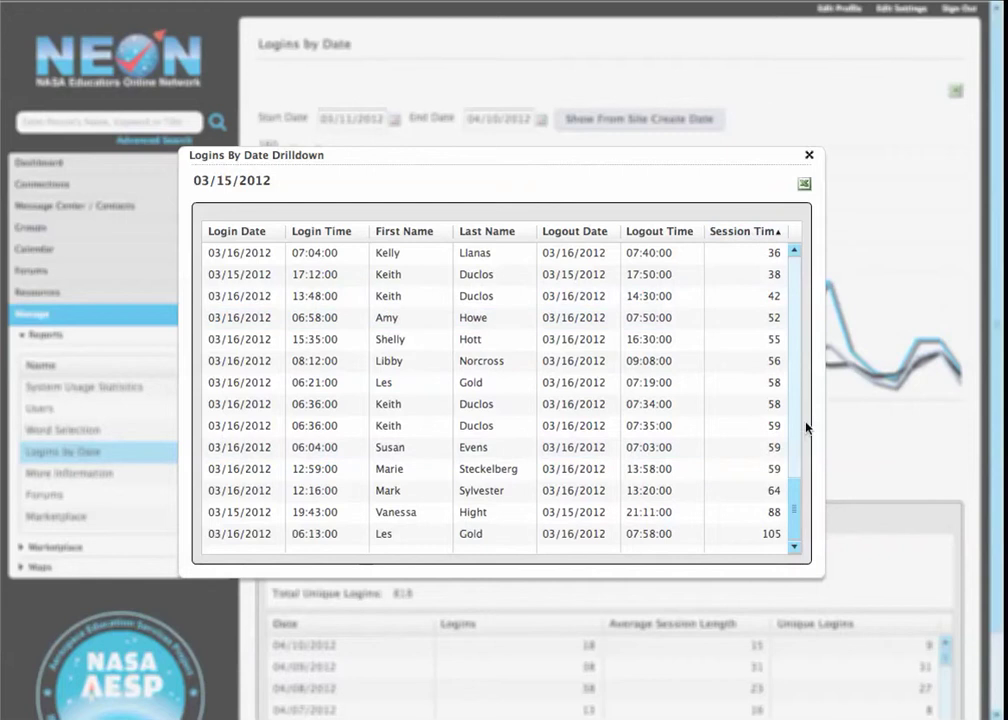
drag(797, 511, 793, 255)
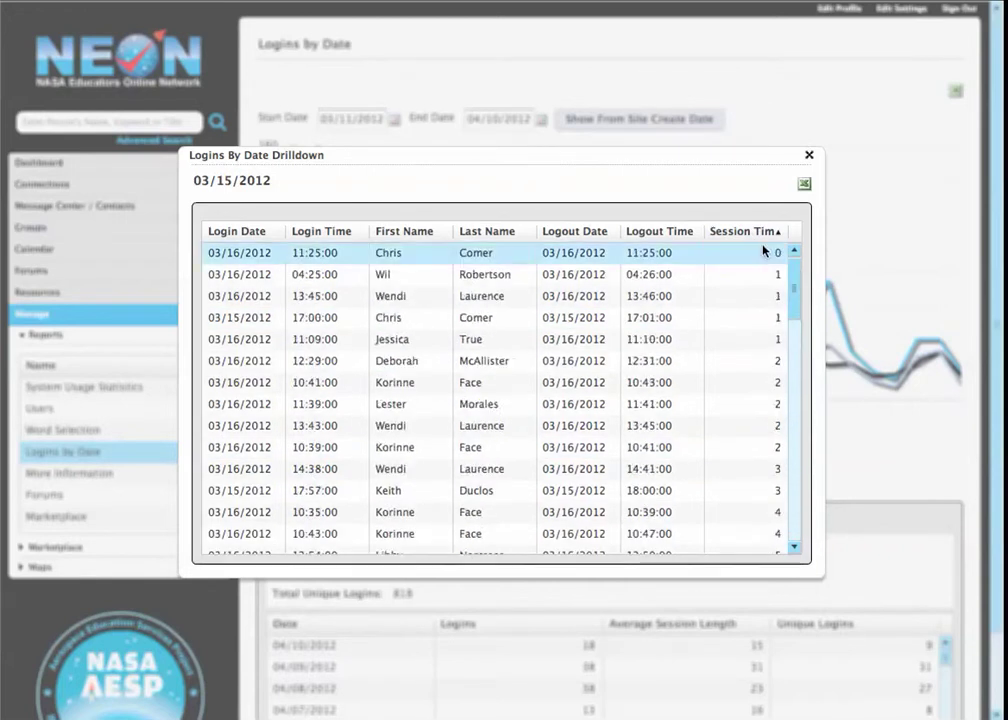
click(756, 233)
click(809, 155)
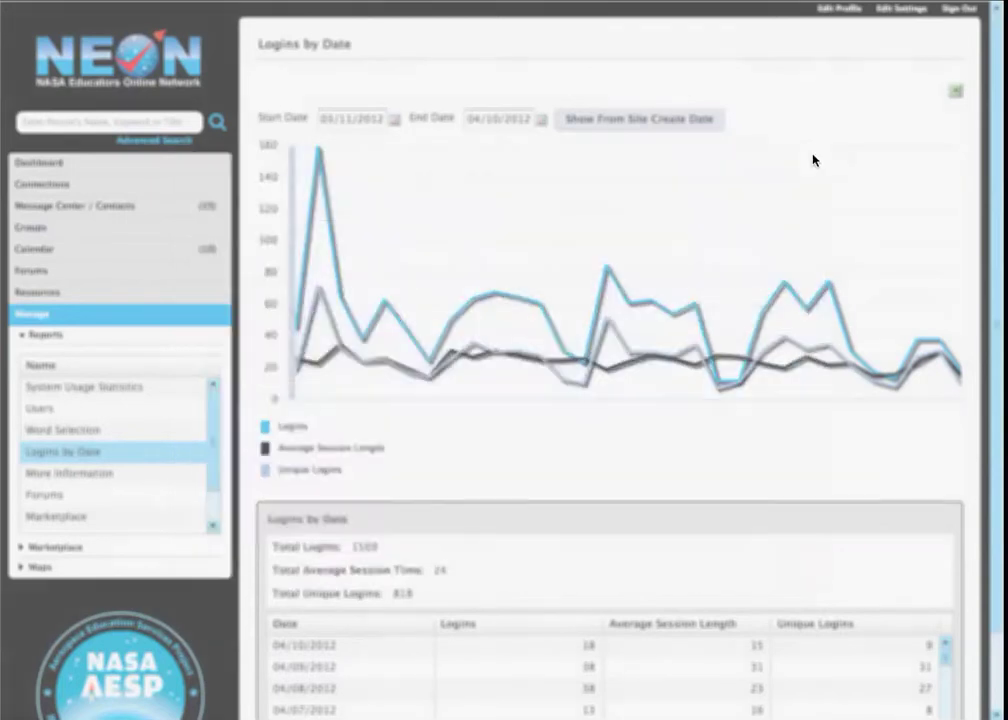
Review the More Information report's profile questions and view the export options for "I'd really like to:" without exporting
click(85, 474)
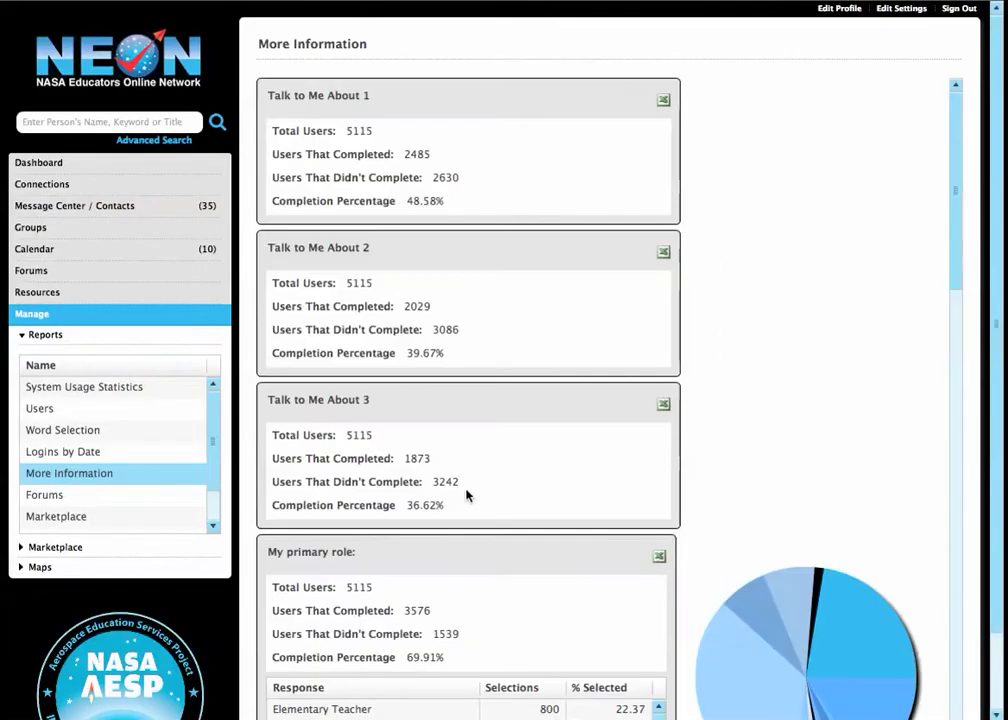
drag(956, 146, 965, 409)
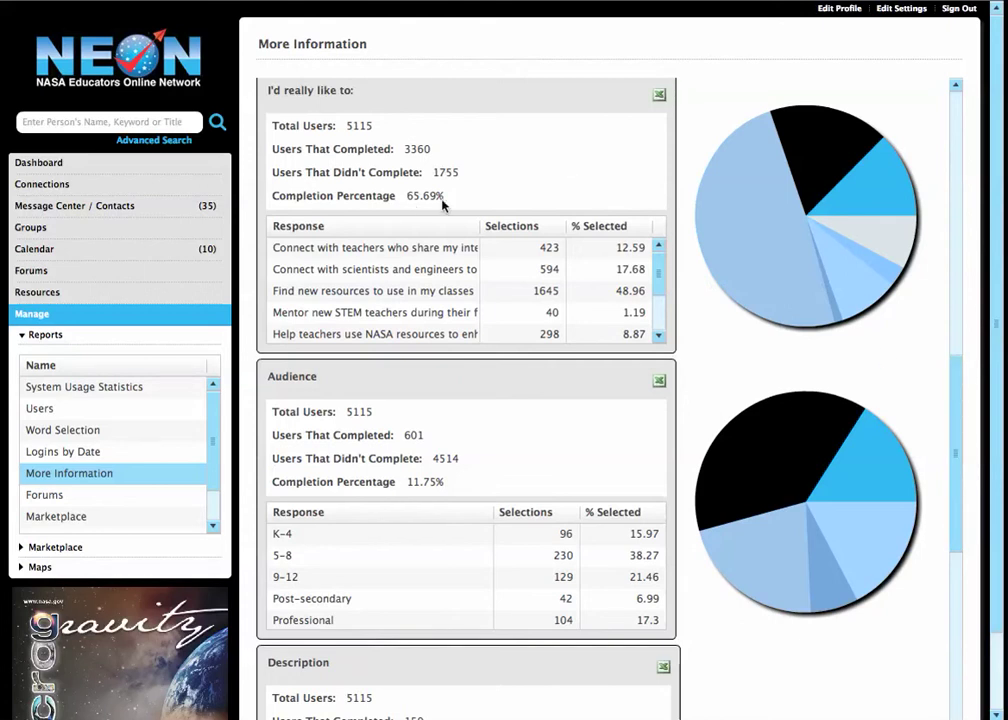
drag(956, 367, 955, 318)
scroll(655, 445, down, 2)
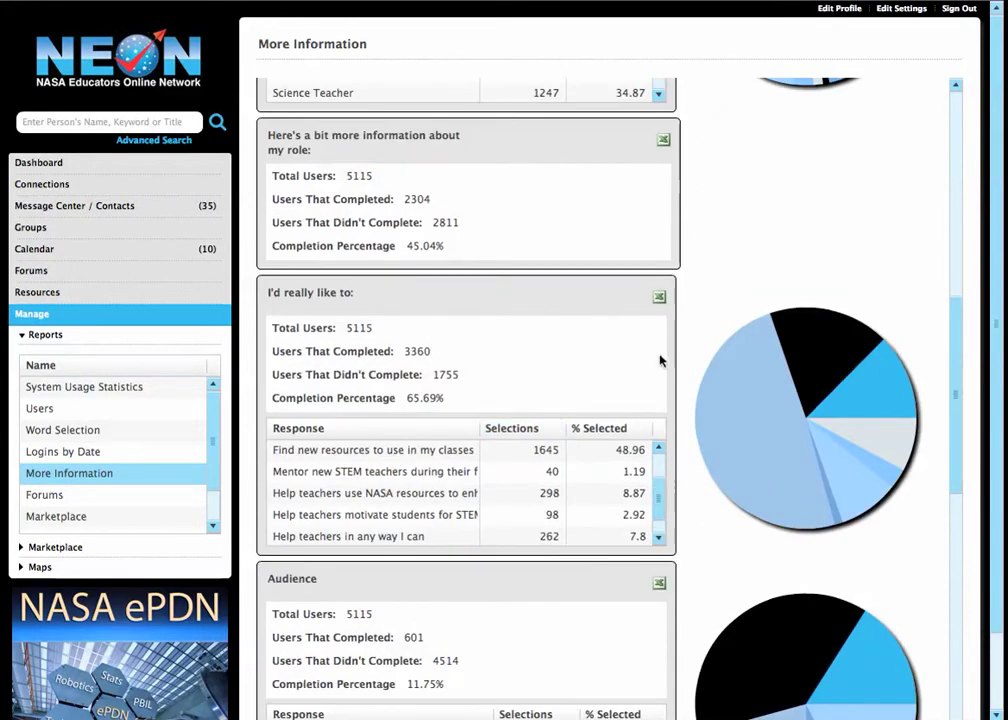
click(660, 301)
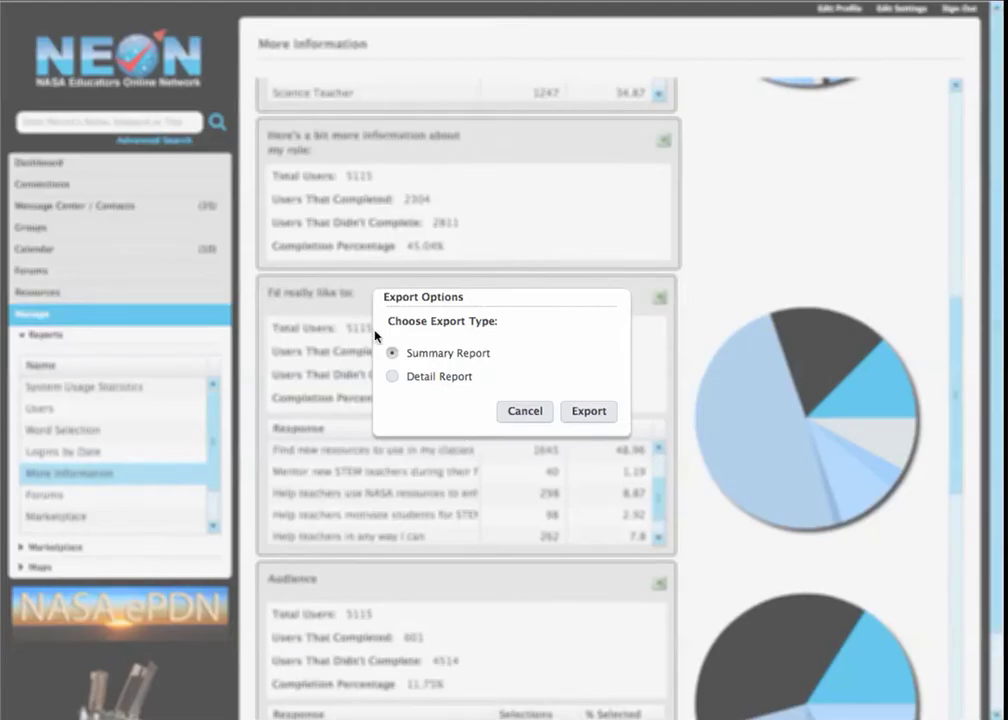
click(524, 412)
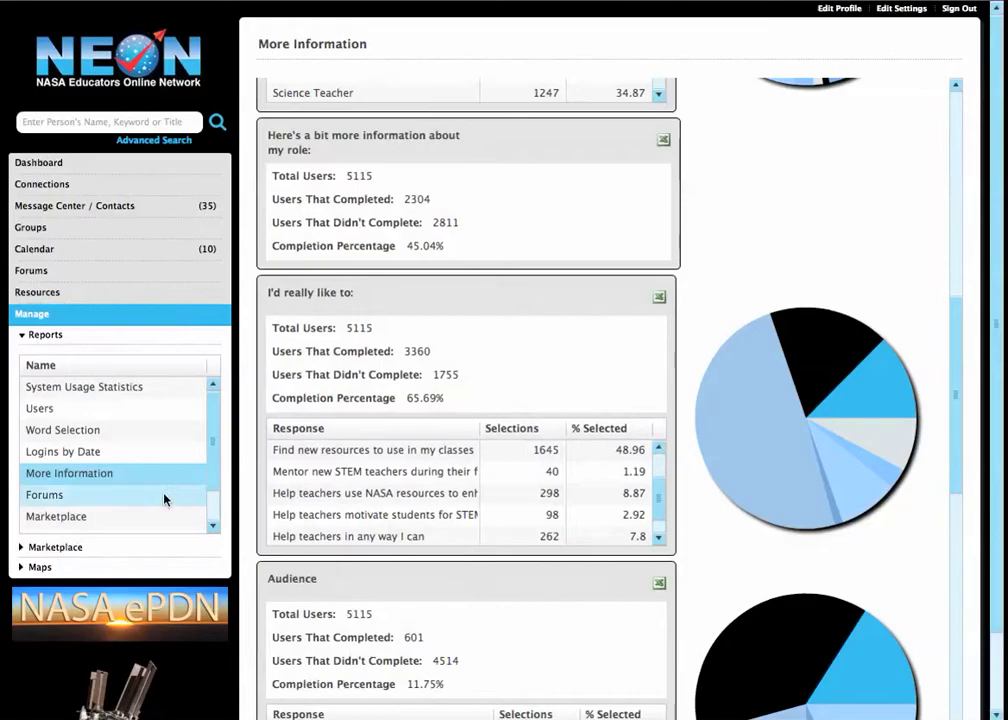
Open the Forums report and sort the community forum categories by number of views, highest first
click(150, 497)
click(862, 191)
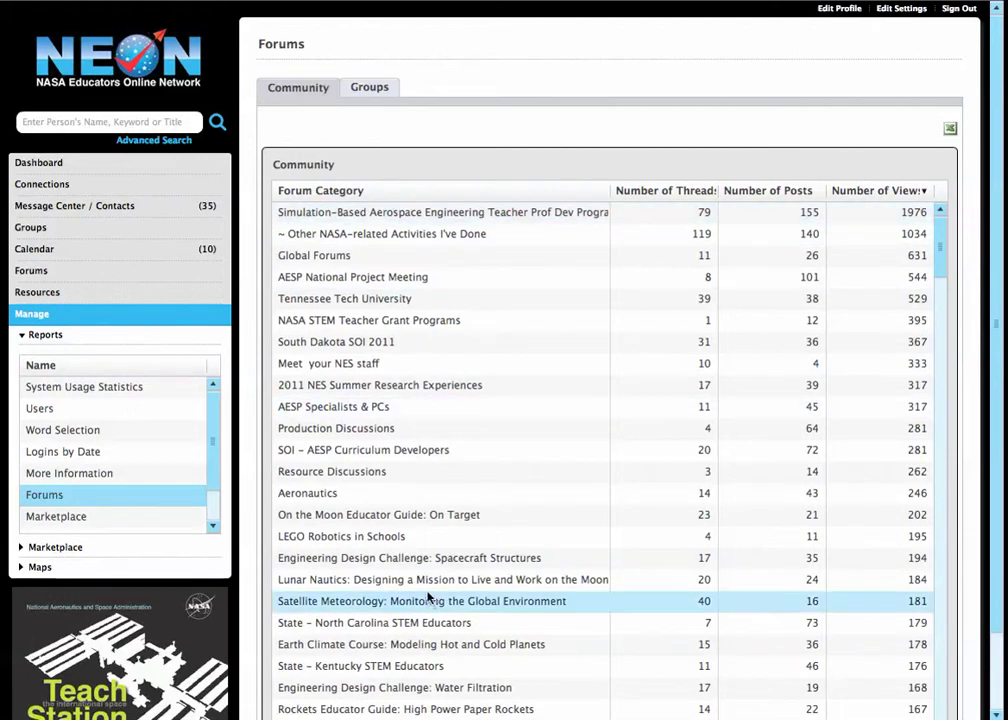
Open the Marketplace report and examine the views and clicks of all listed ads
scroll(214, 477, down, 2)
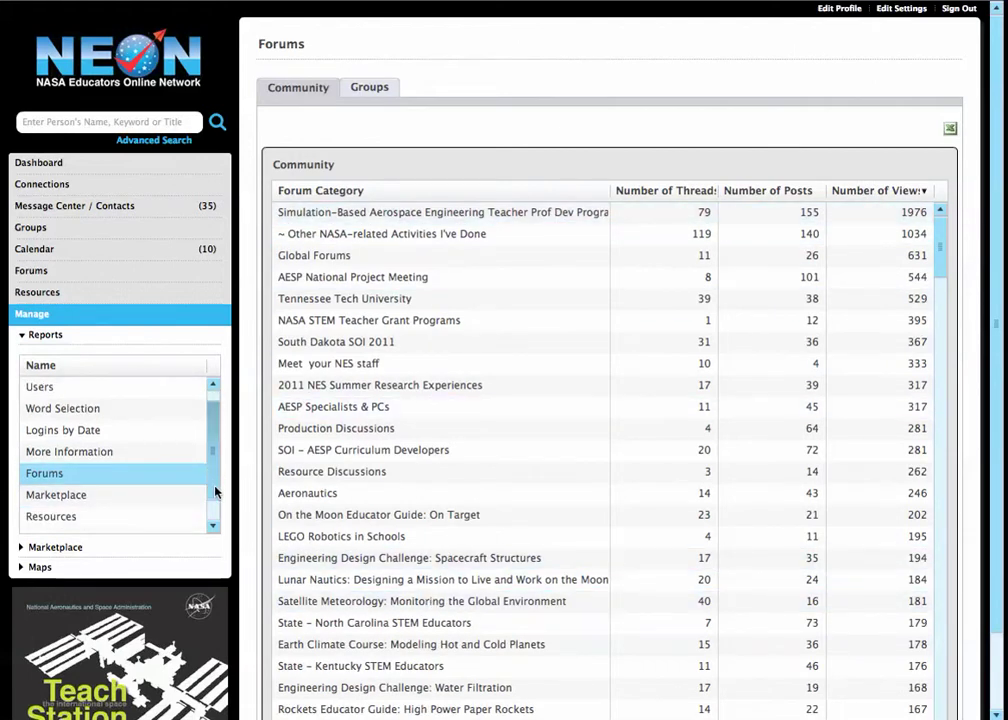
click(72, 475)
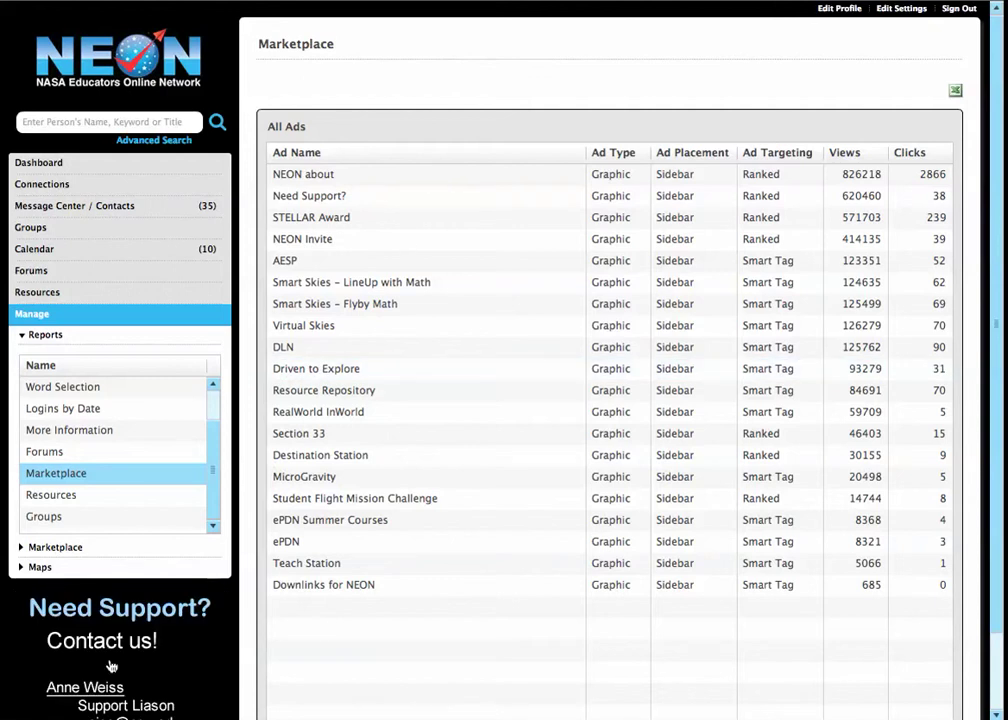
click(885, 566)
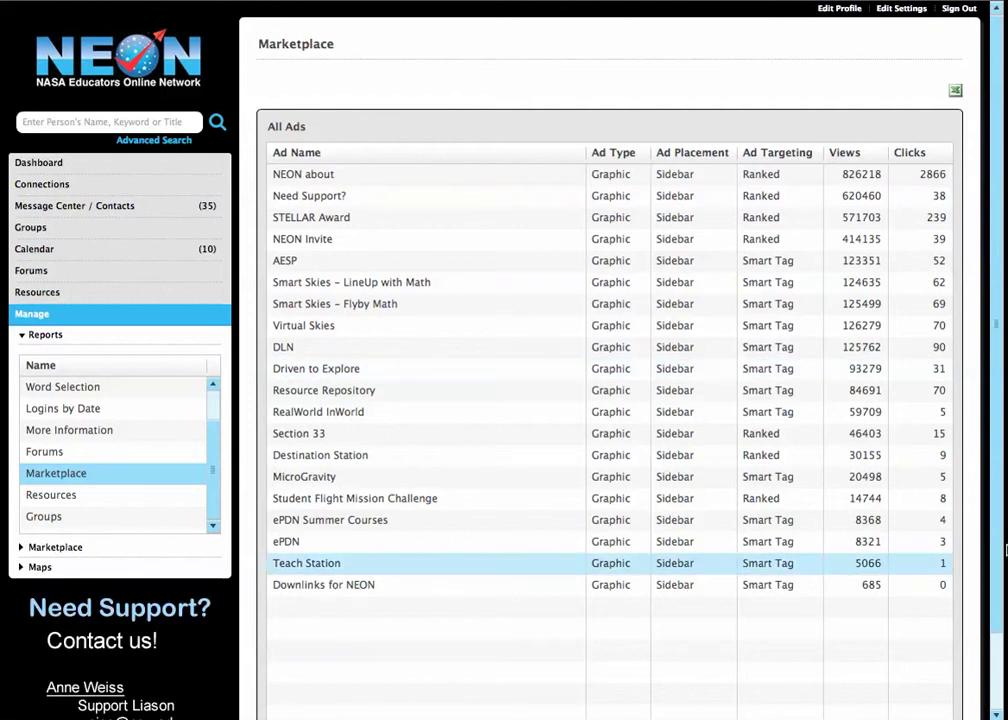
scroll(996, 596, down, 2)
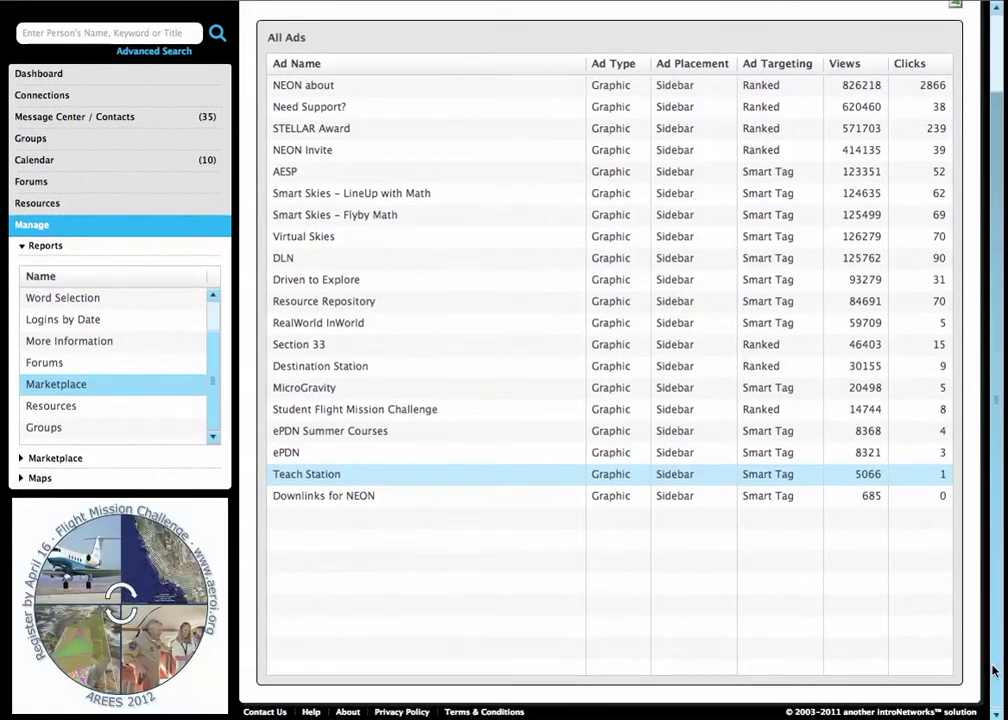
click(300, 215)
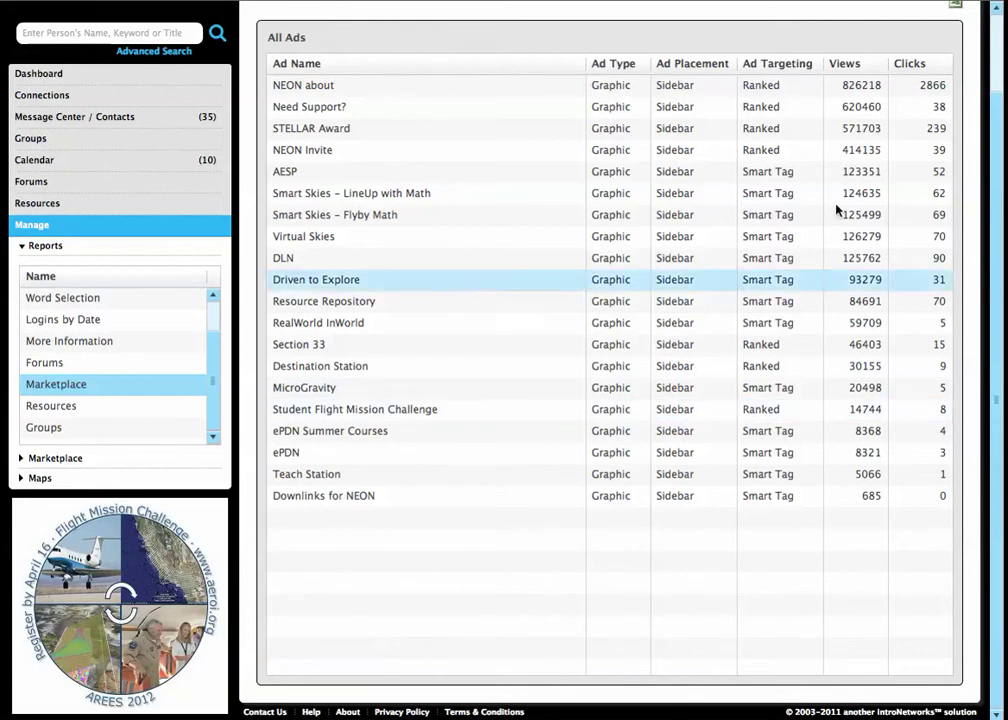
Sort the Marketplace ads by views, highest first, and return to the Dashboard
click(859, 67)
click(859, 67)
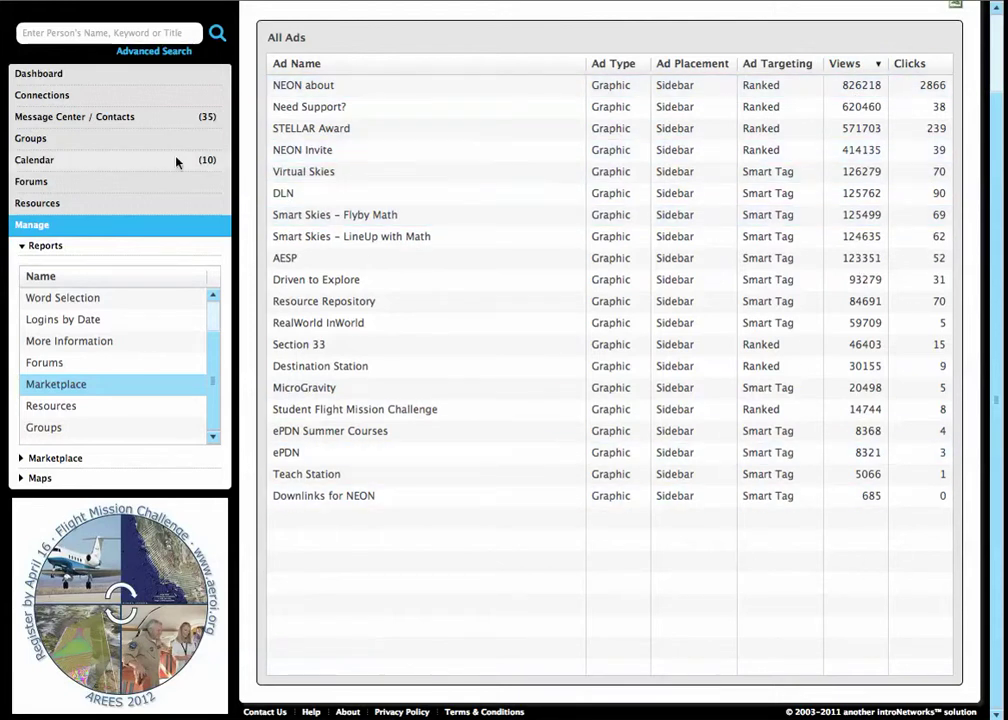
click(168, 78)
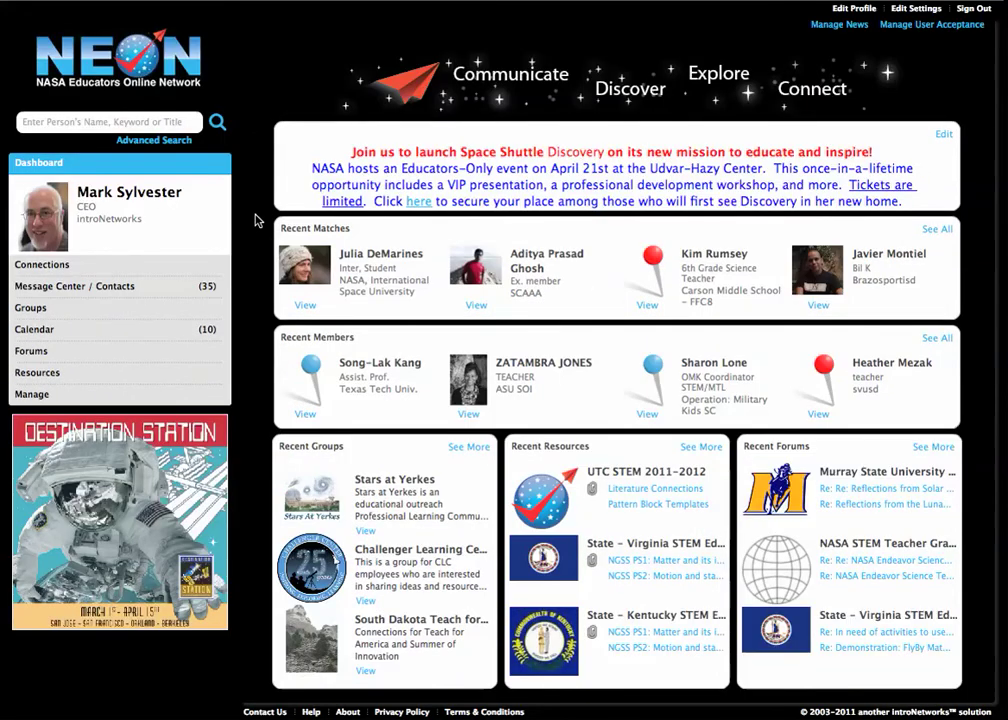
Open the Marketplace ad management, start a new ad and turn off Smart Tag Search in its targeting
click(83, 394)
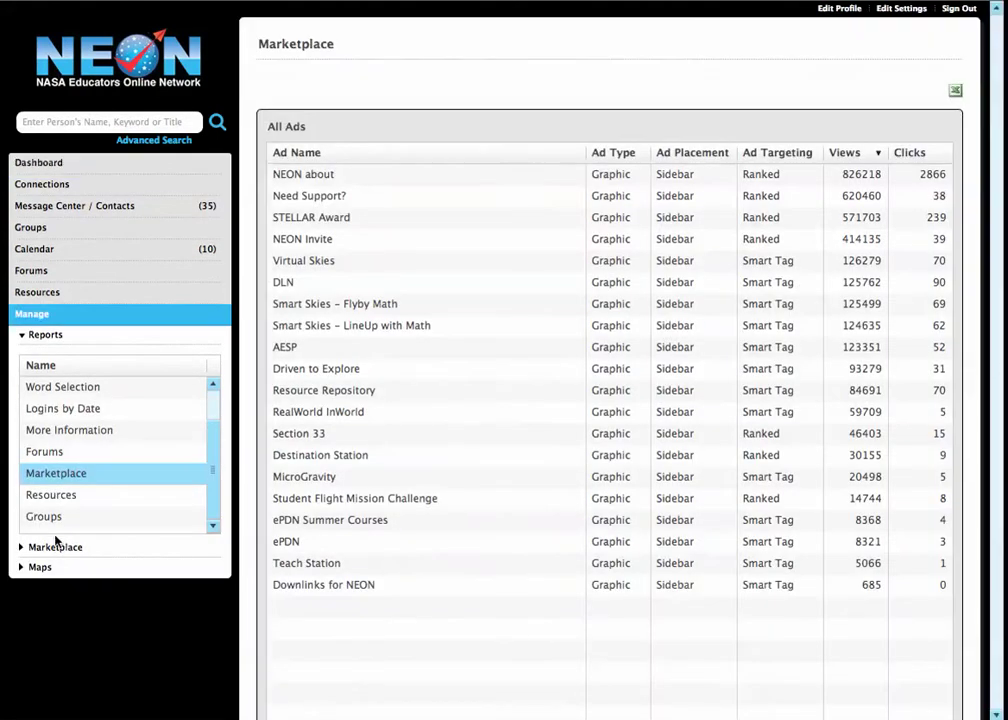
click(55, 548)
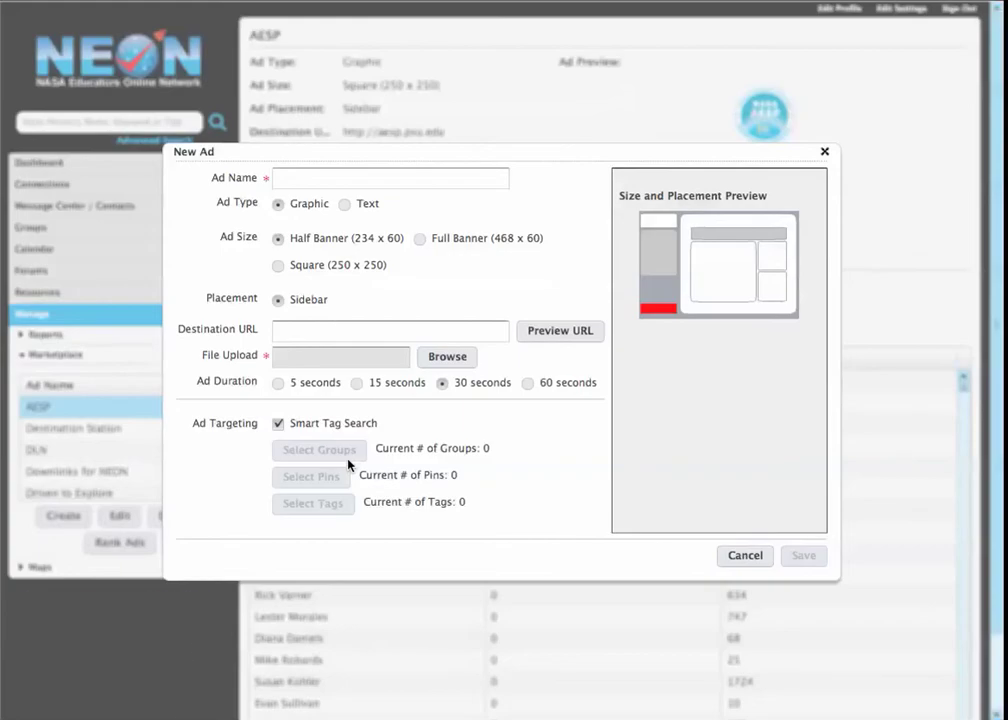
click(277, 424)
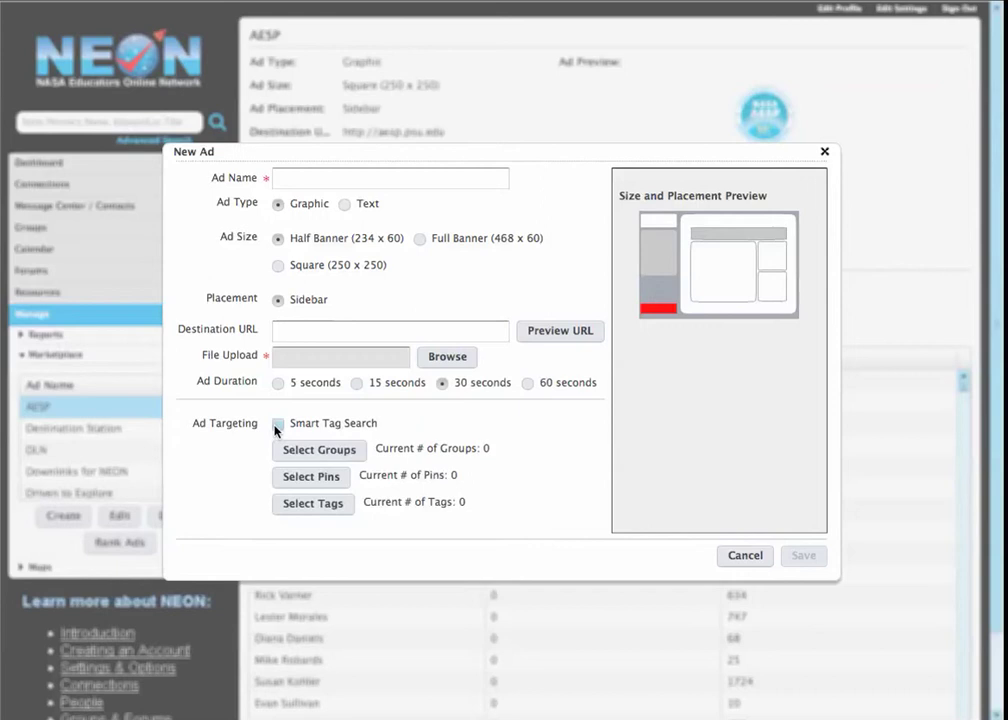
Try targeting the ad to the role Grade 5-8 Teacher and the help interest Data Analysis, leaving the tag selection without setting it
click(298, 502)
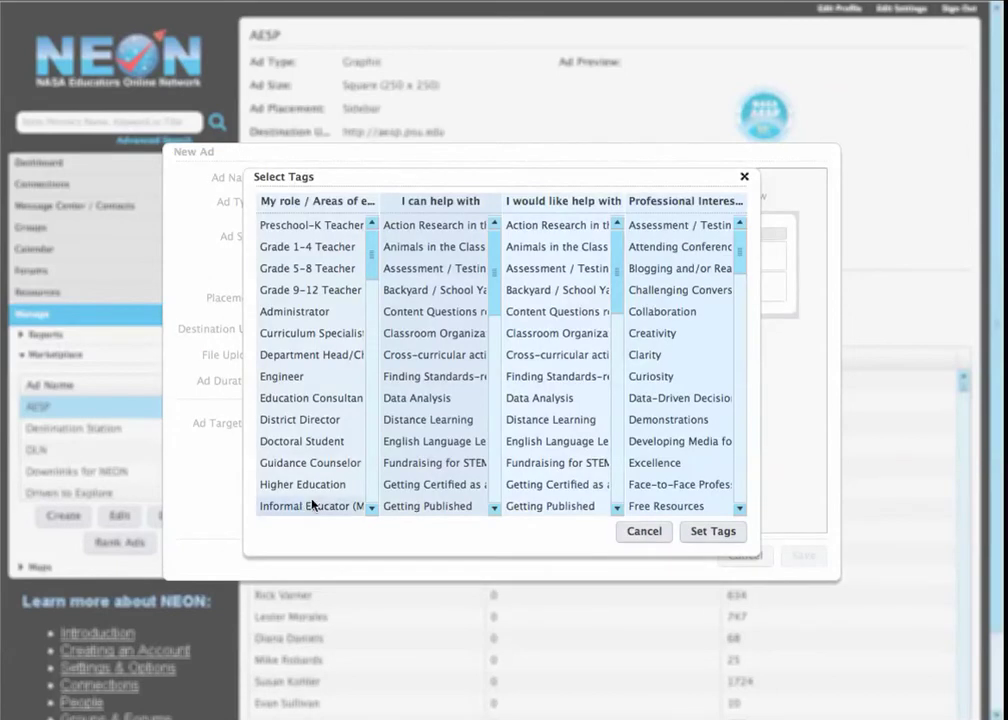
click(322, 270)
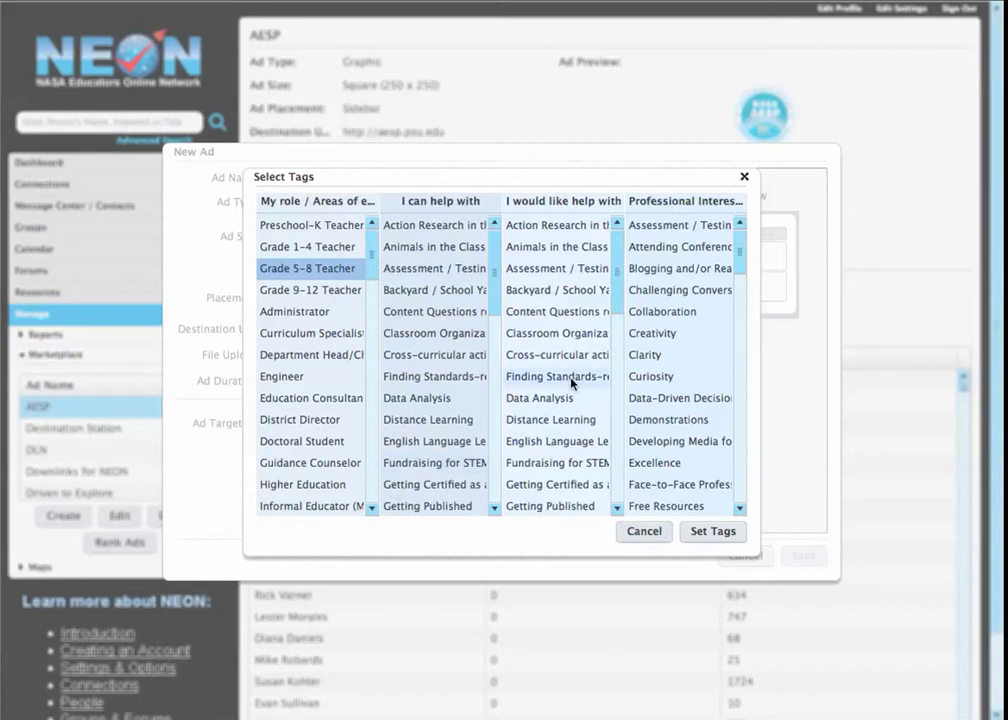
click(556, 399)
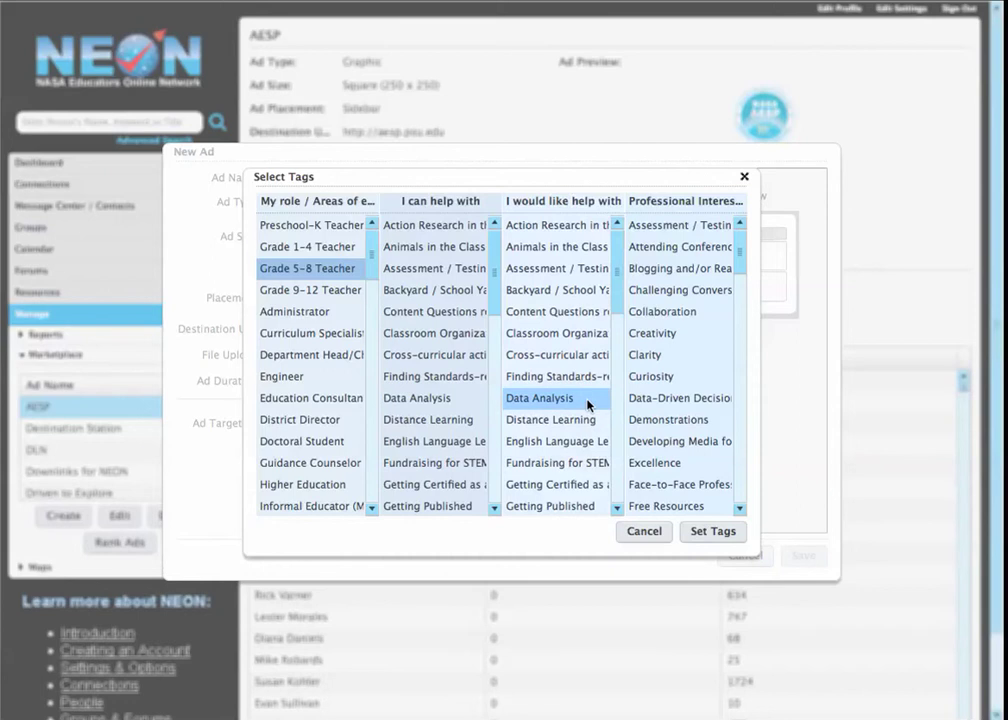
click(744, 177)
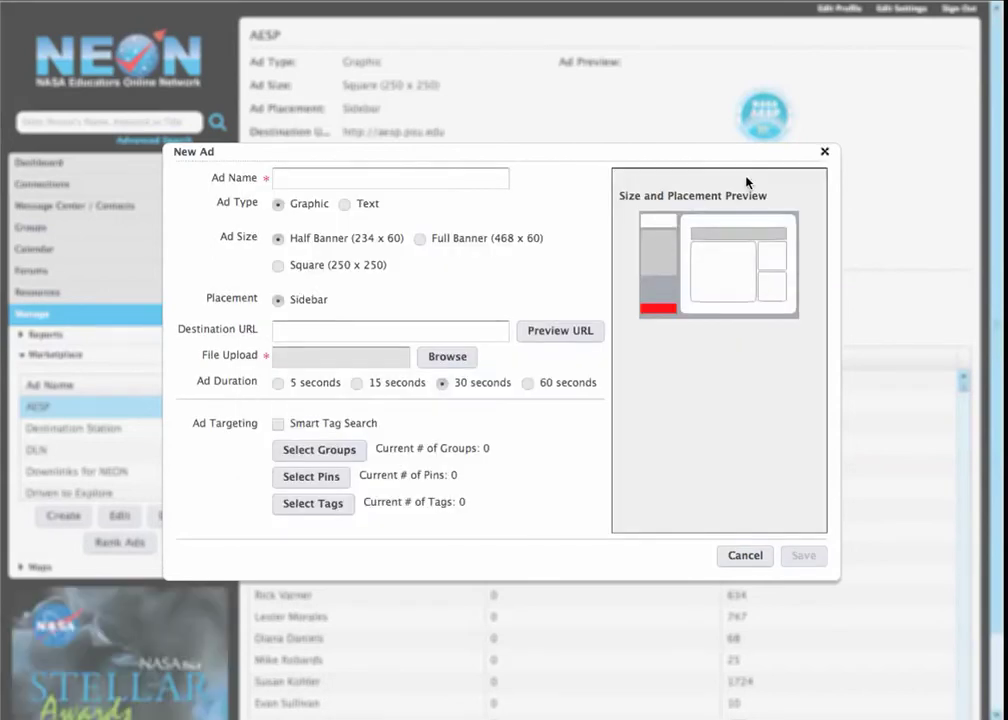
Discard the new ad without saving and return to the Dashboard
click(824, 151)
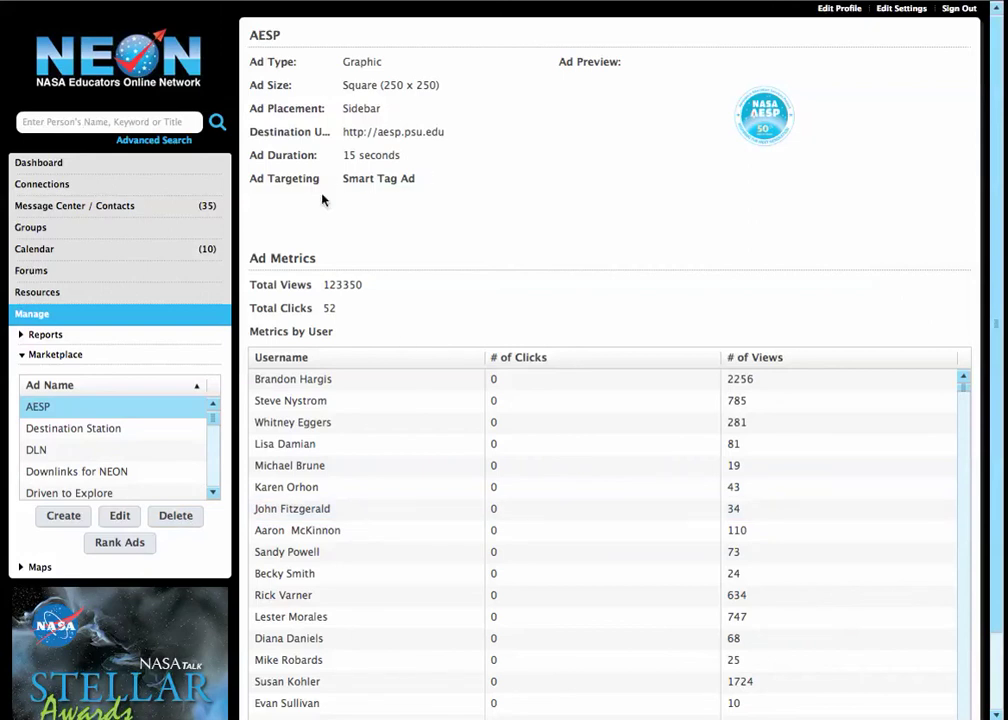
click(199, 168)
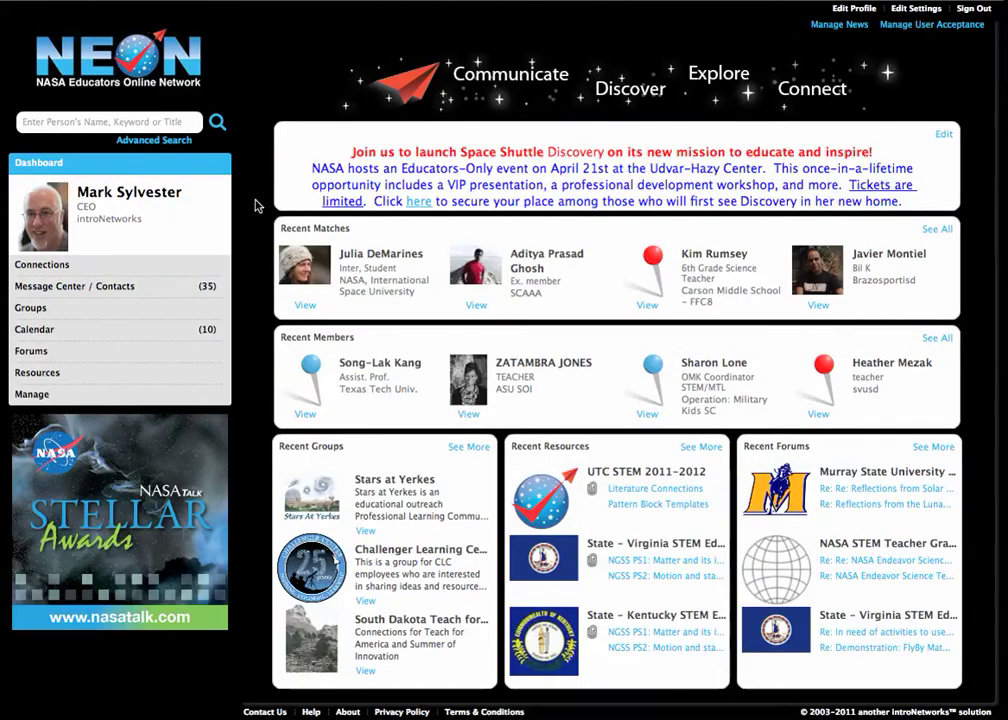
Expand the Dashboard's recent groups, resources and forums lists, examine their entries and collapse the lists again
click(472, 452)
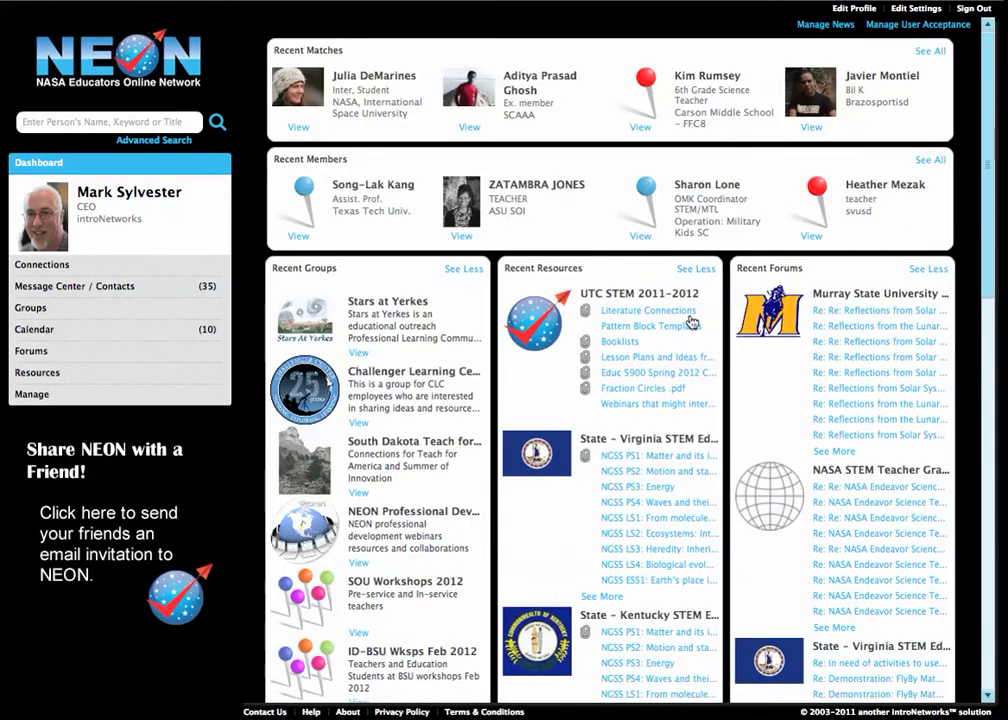
scroll(702, 415, down, 5)
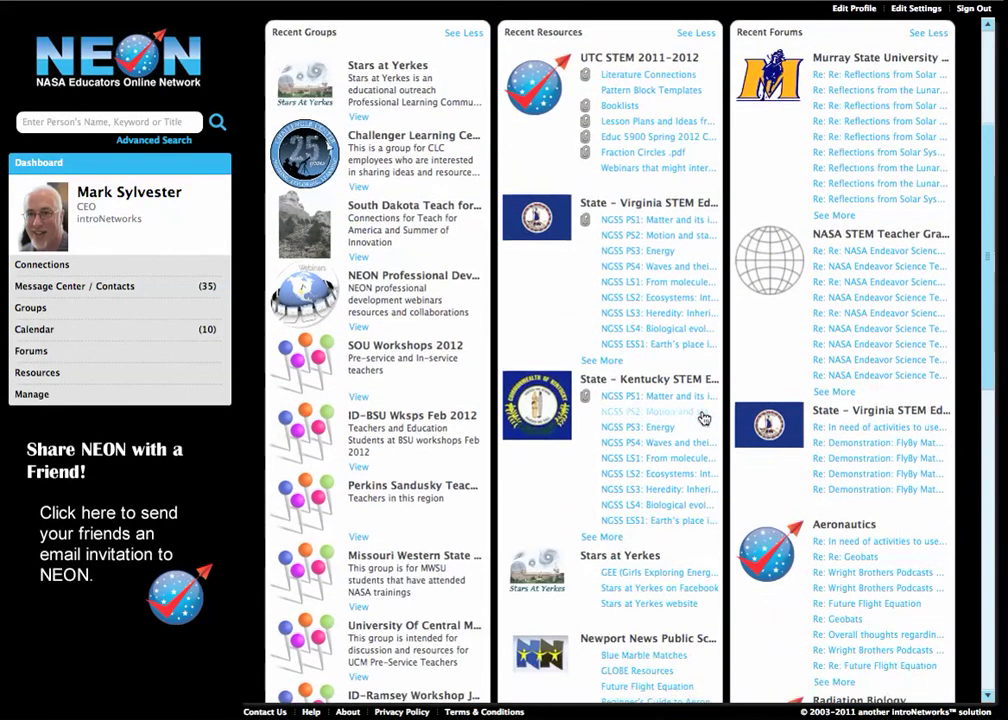
scroll(702, 418, down, 6)
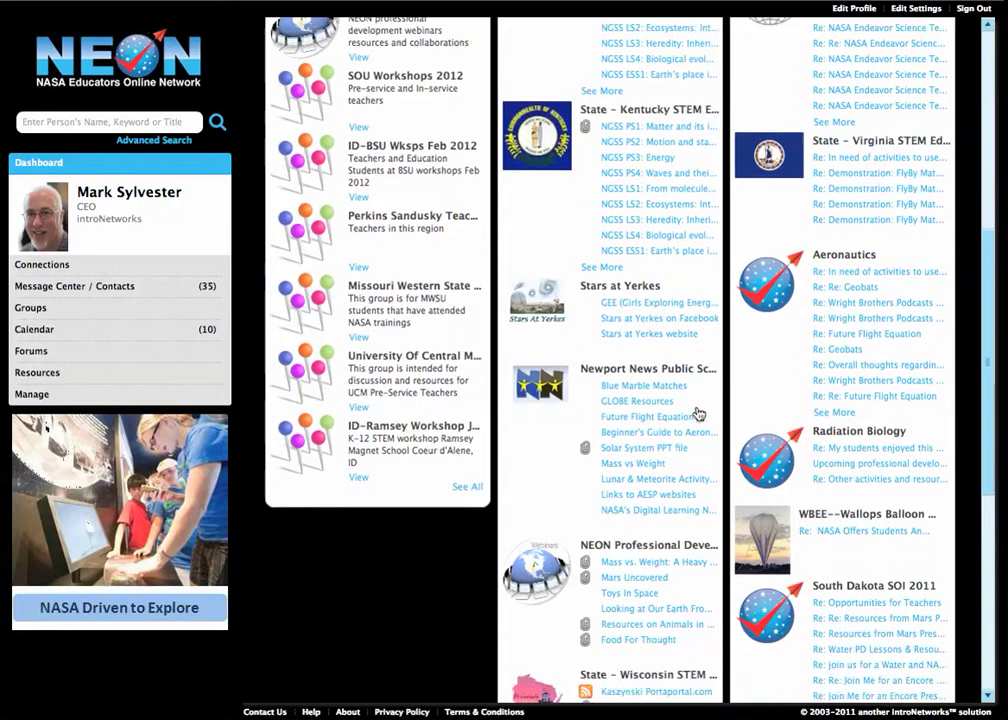
scroll(698, 414, down, 6)
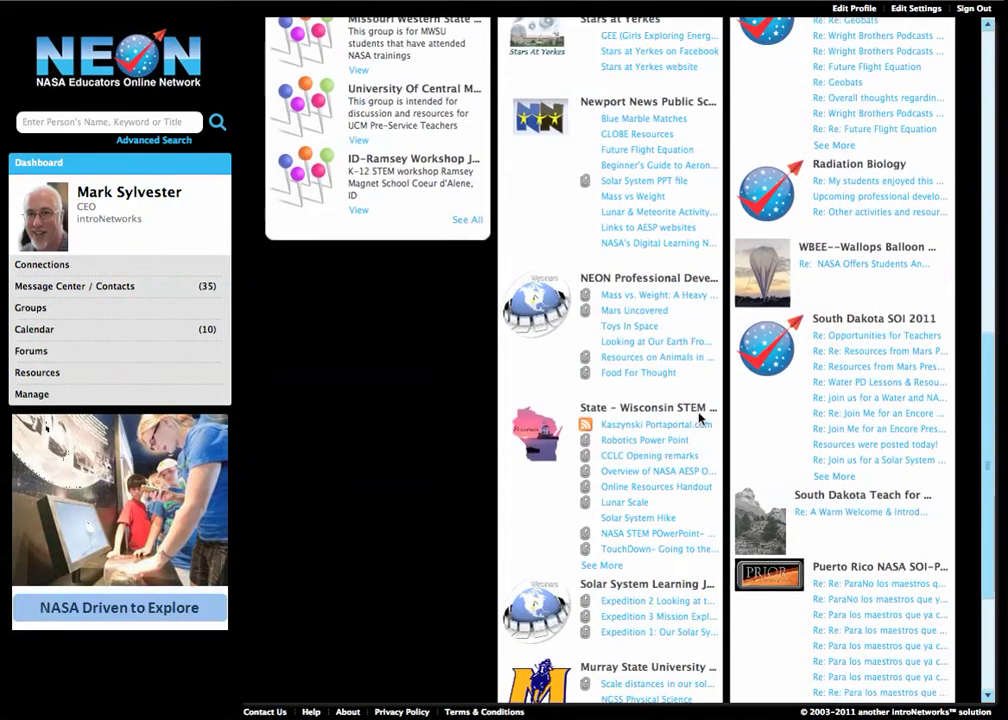
scroll(698, 418, up, 15)
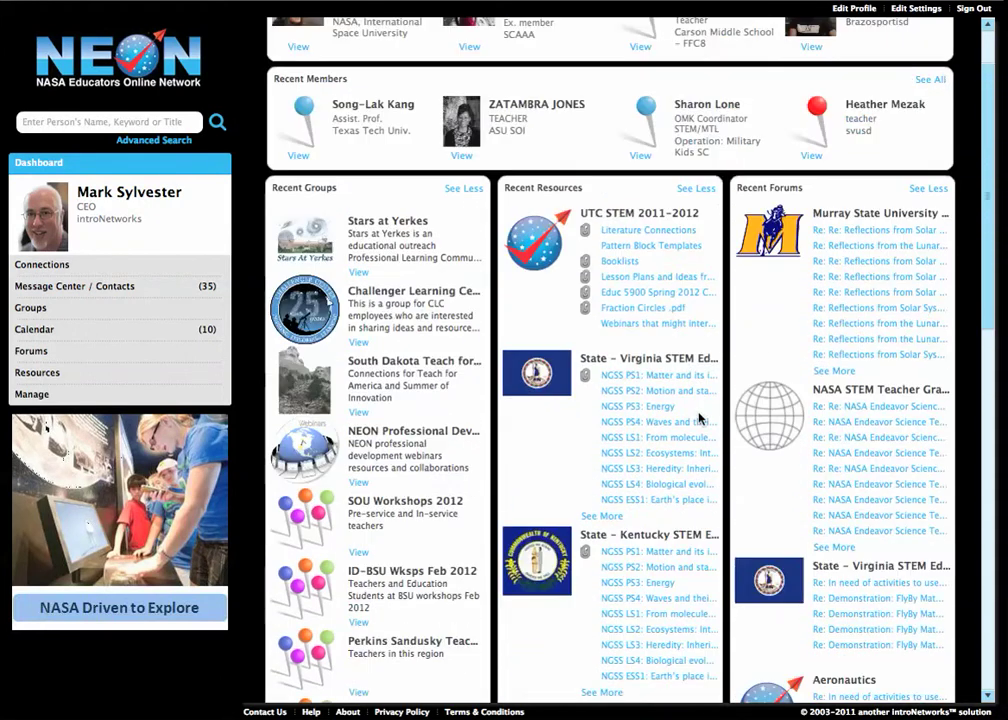
scroll(698, 418, up, 2)
click(924, 270)
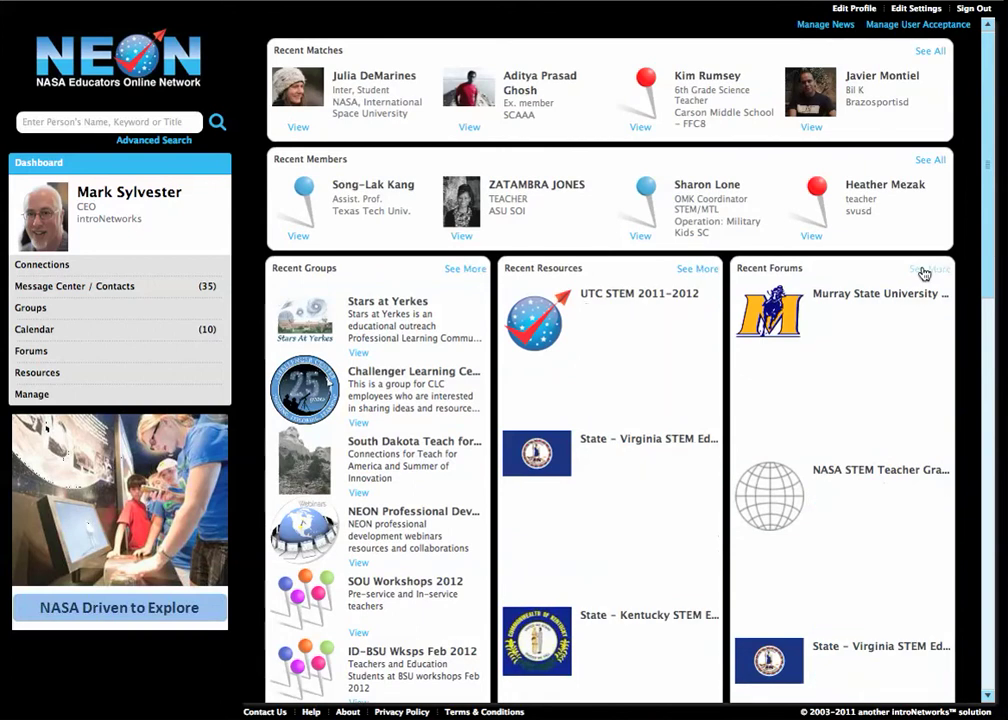